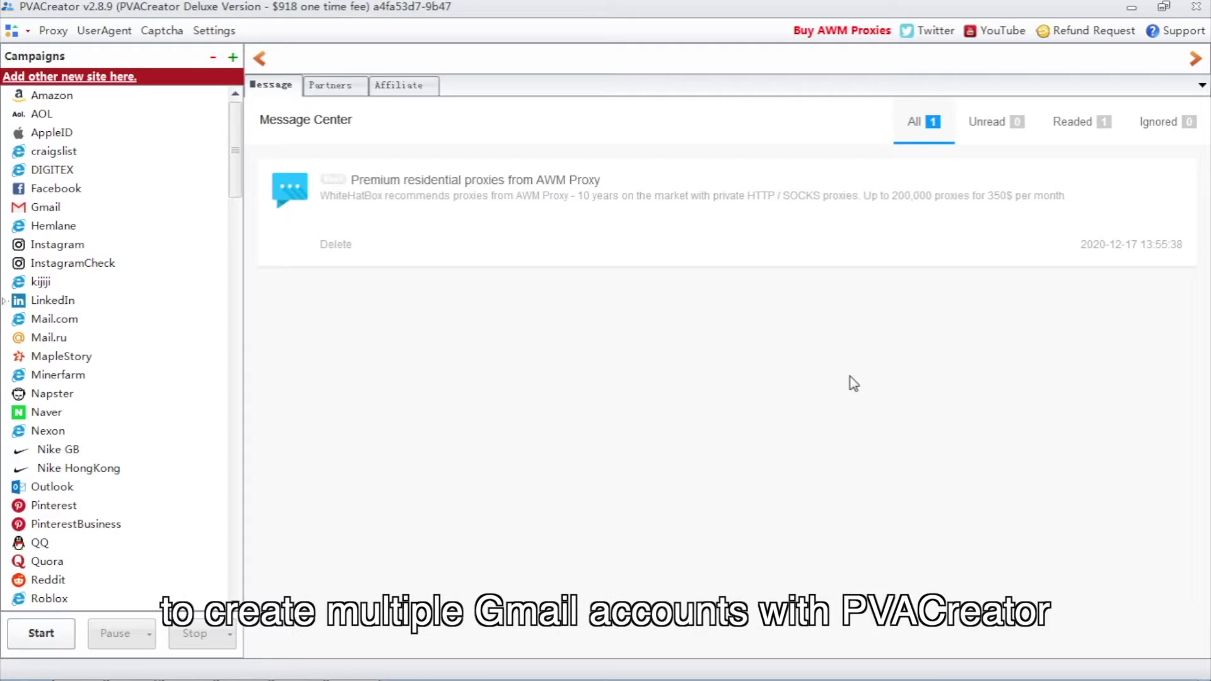
# Choose Gmail from the Campaigns list as the site for the new campaign
pyautogui.click(67, 207)
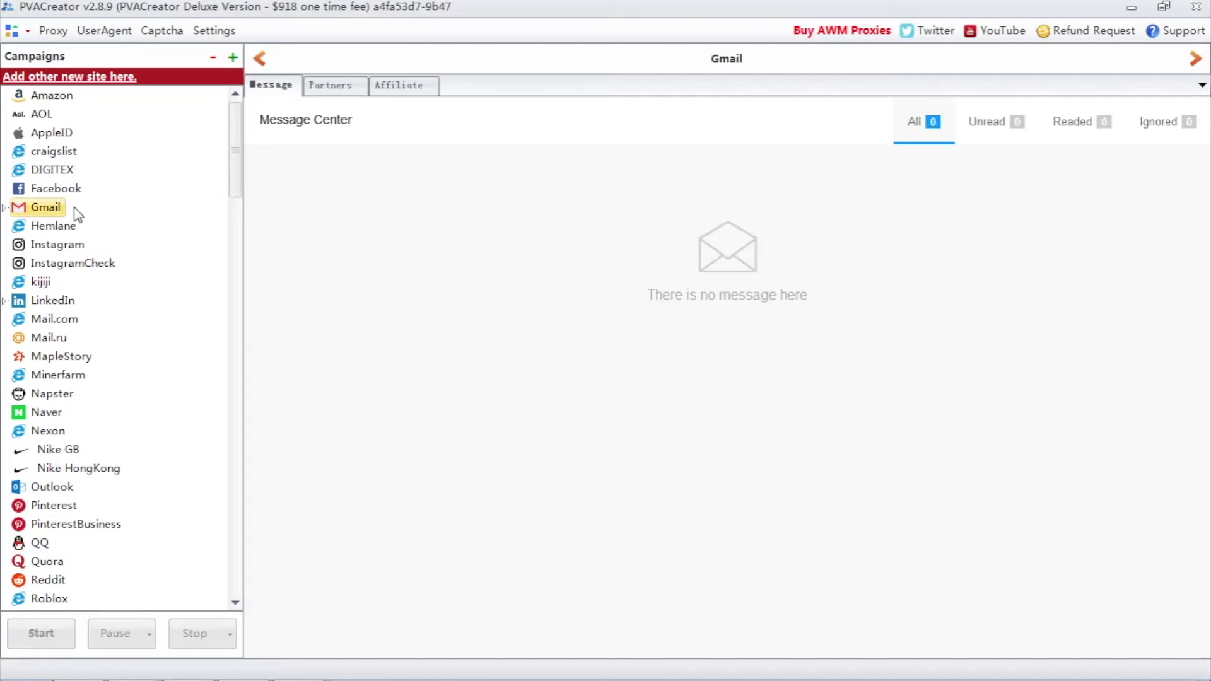
# Create a new Gmail campaign named test_30 for 30 accounts
pyautogui.click(232, 59)
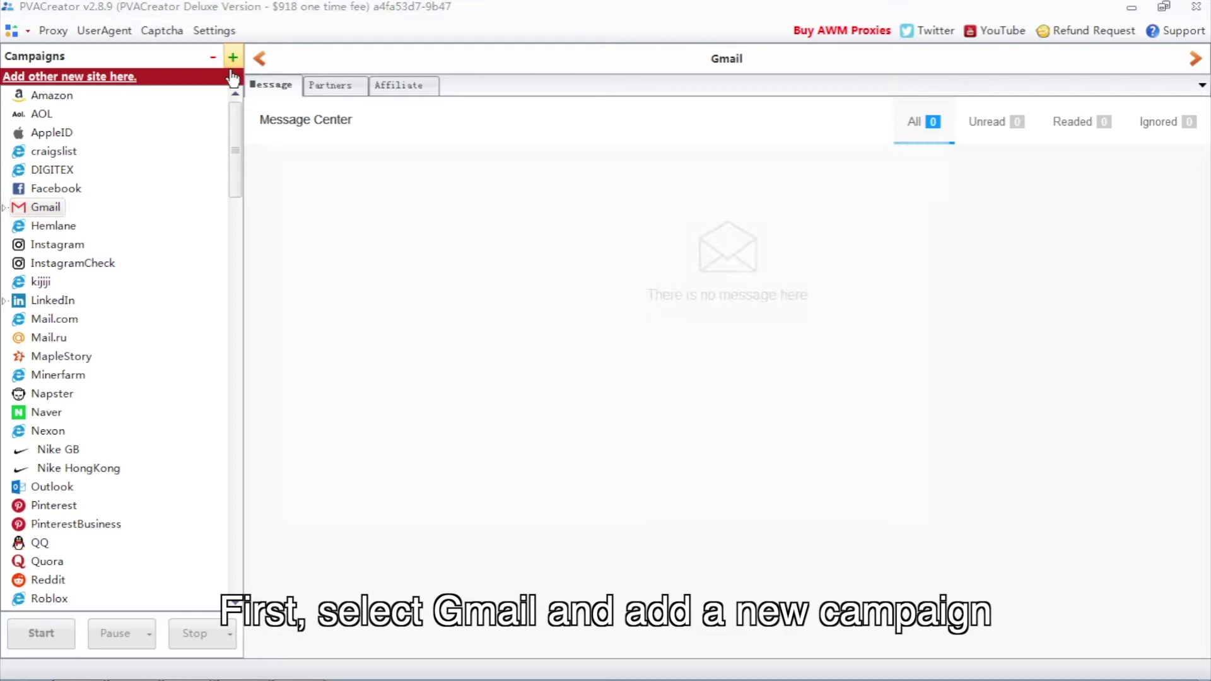
pyautogui.write('test_30')
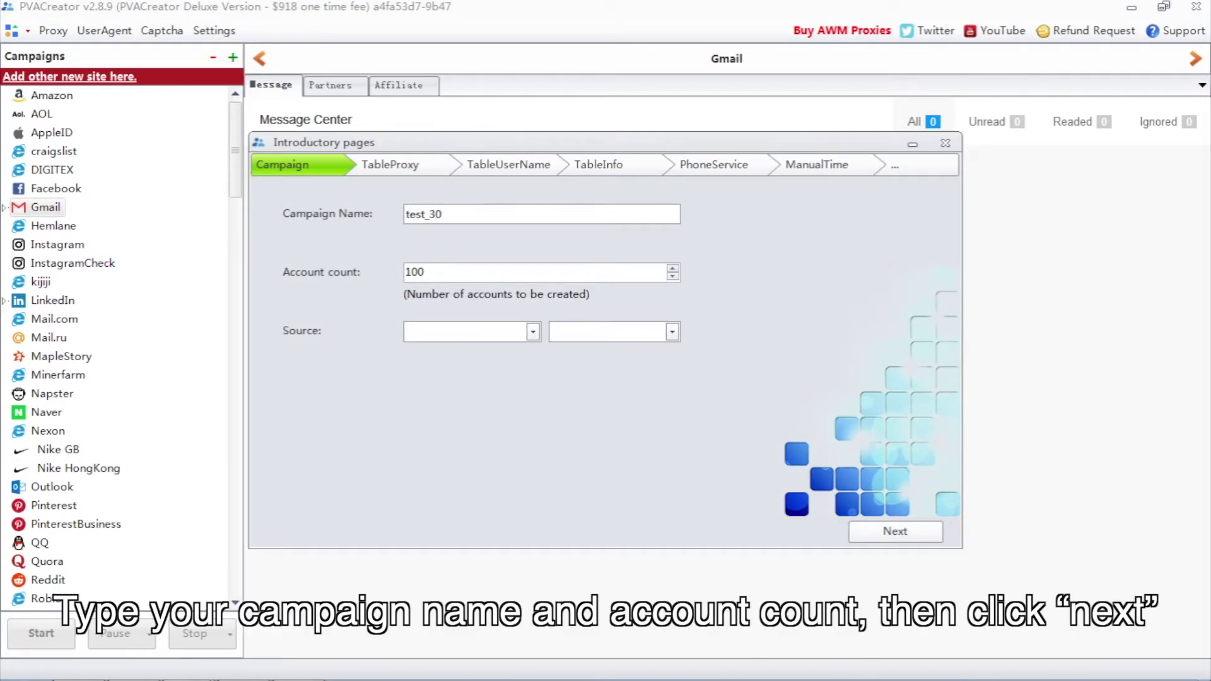
pyautogui.doubleClick(414, 272)
pyautogui.write('30')
pyautogui.click(895, 531)
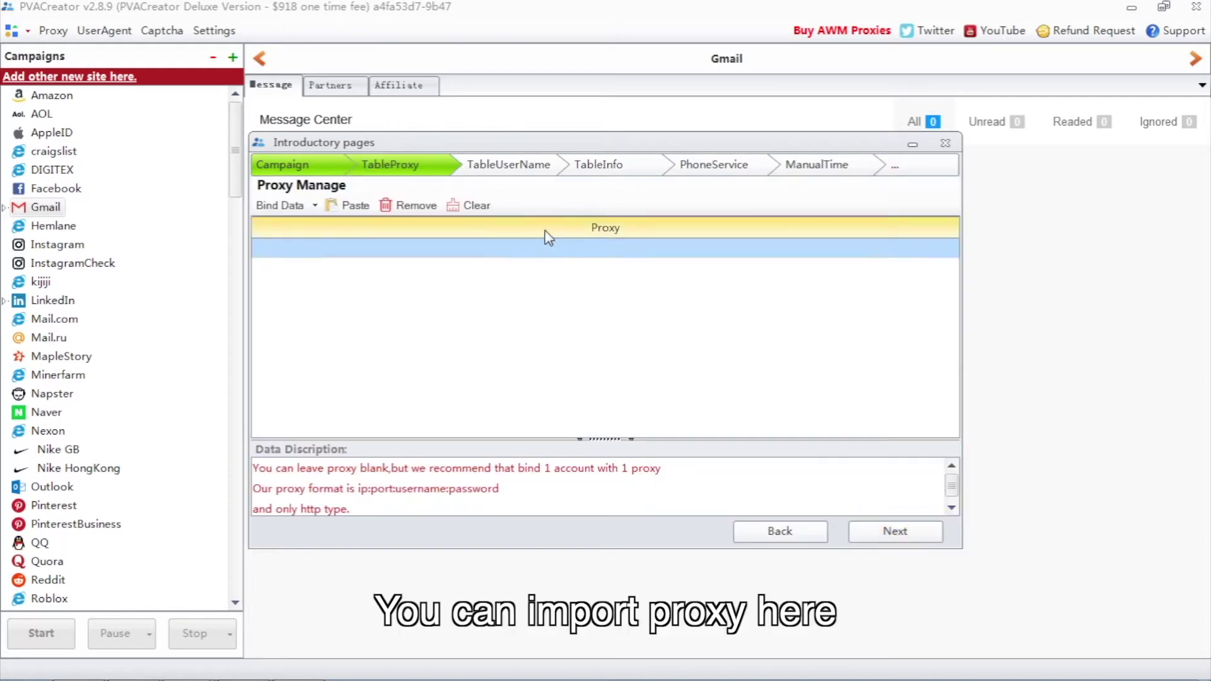
# Fill the campaign's proxy list by importing proxy 30.txt
pyautogui.click(284, 206)
pyautogui.click(288, 229)
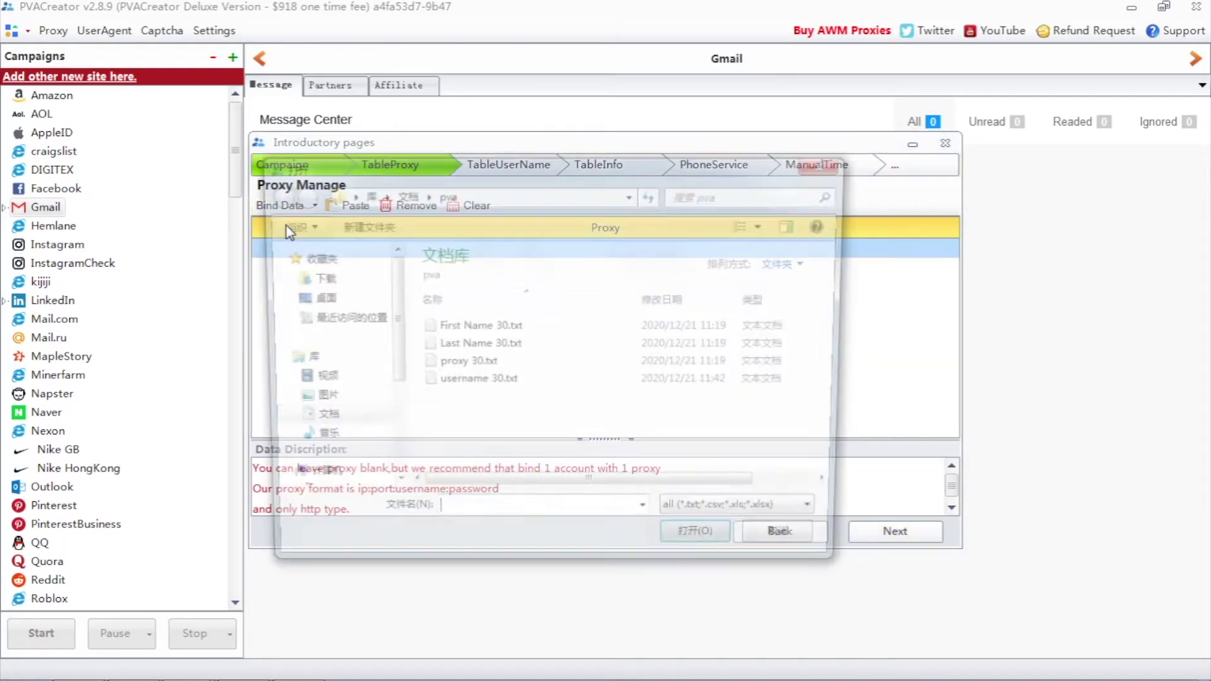
pyautogui.click(491, 363)
pyautogui.doubleClick(492, 365)
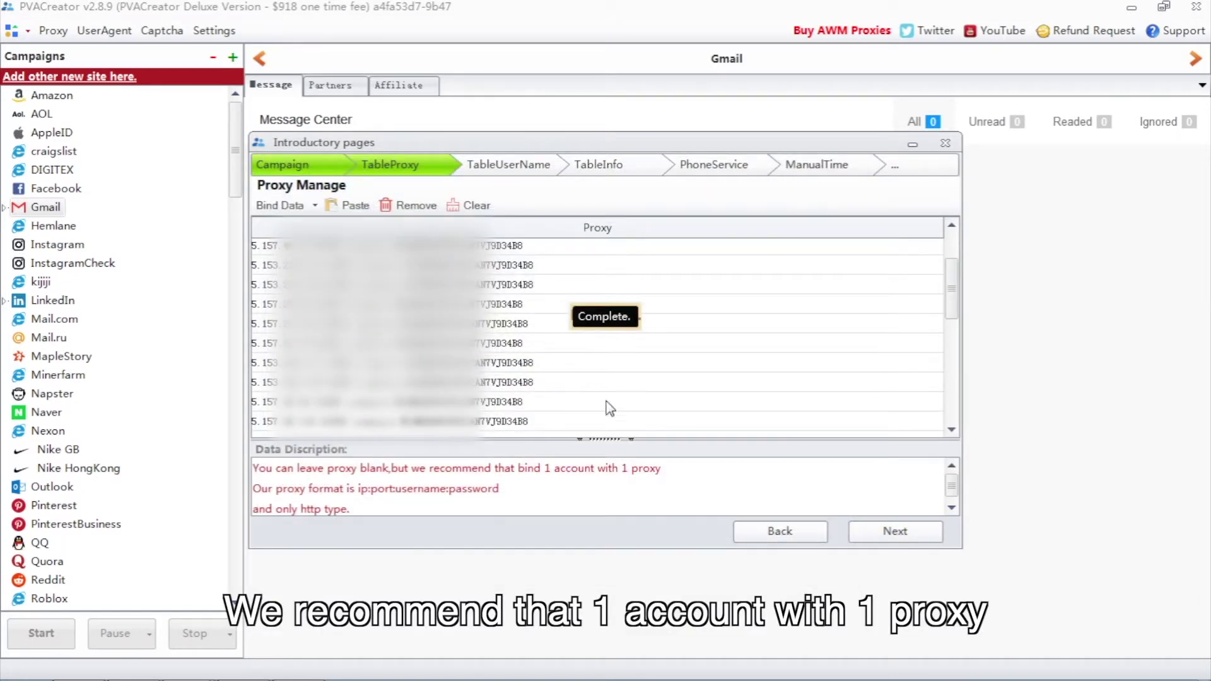
# Fill the username list by importing username 30.txt
pyautogui.click(905, 546)
pyautogui.click(533, 242)
pyautogui.click(316, 208)
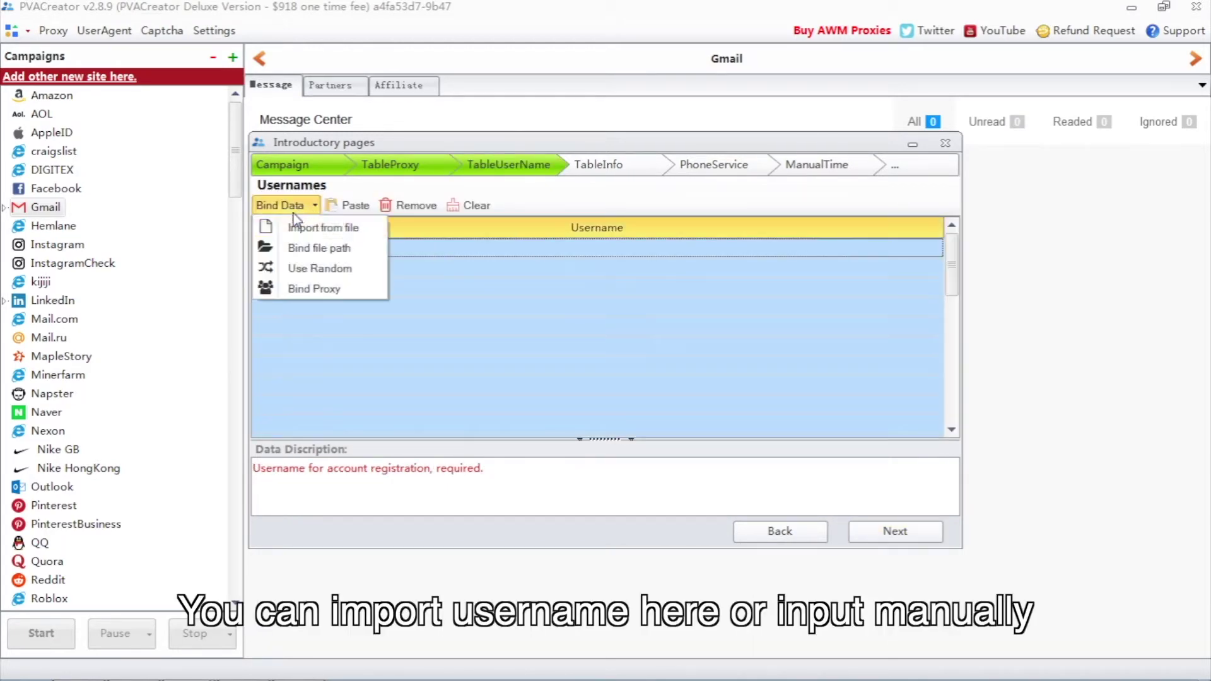
pyautogui.click(294, 227)
pyautogui.doubleClick(468, 382)
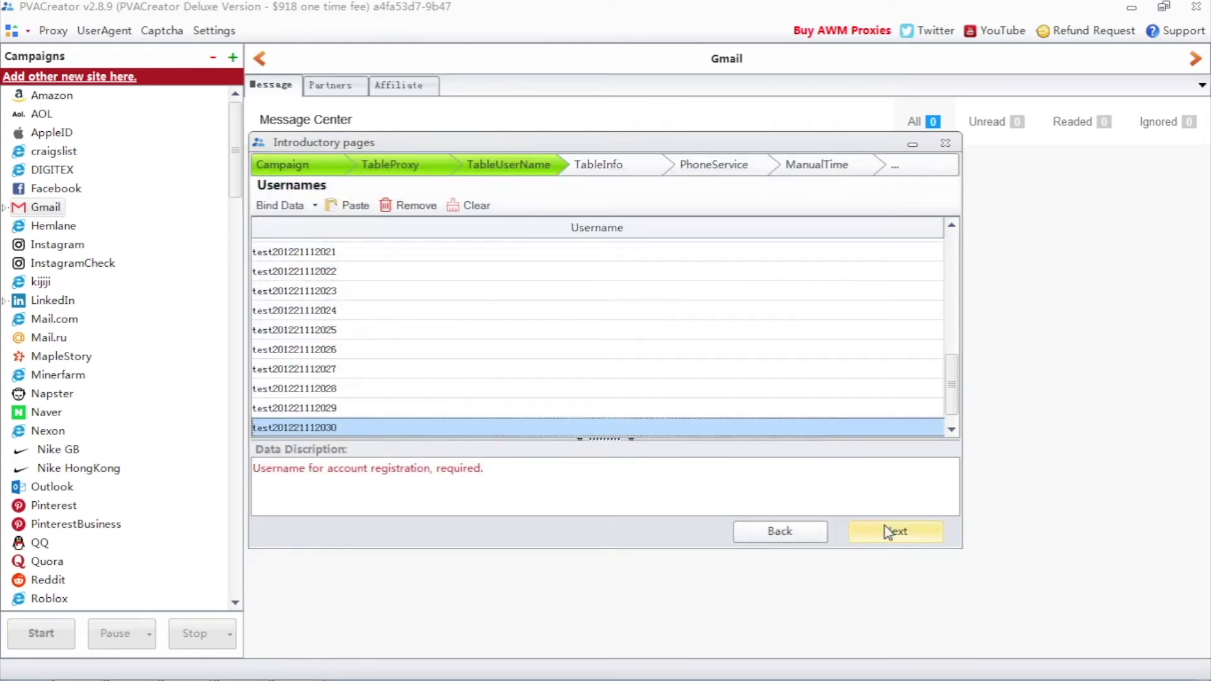
# Import First Name 30.txt and Last Name 30.txt into the common information columns
pyautogui.click(882, 526)
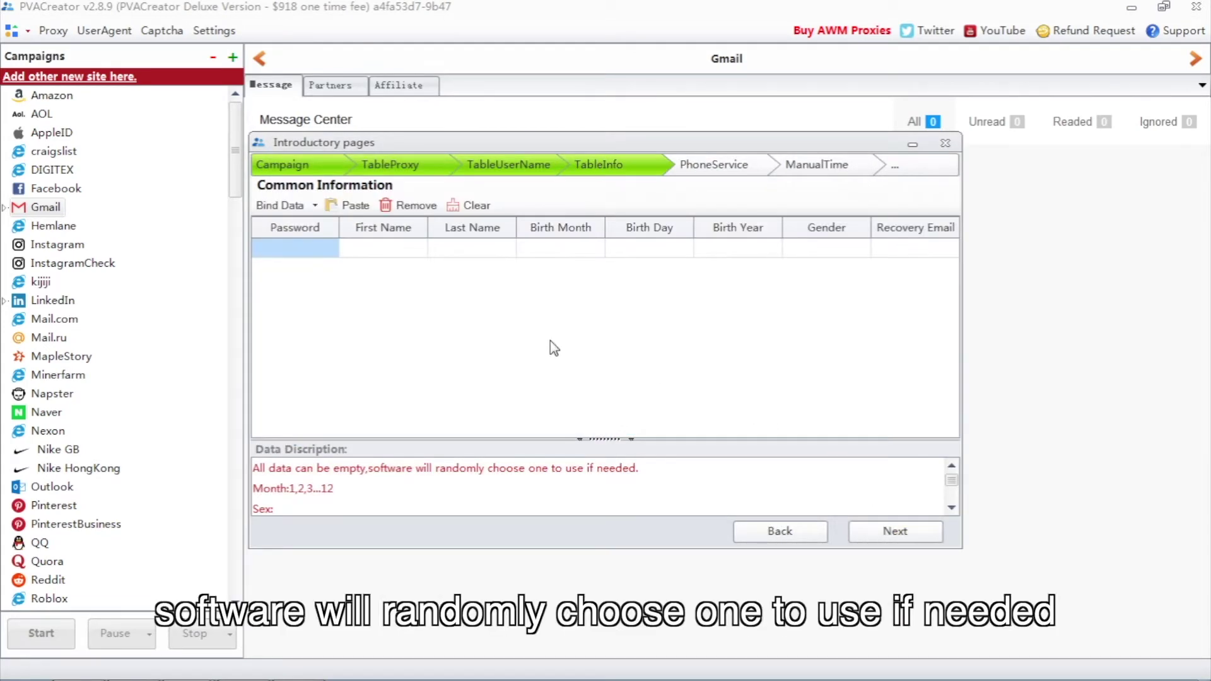
pyautogui.click(383, 227)
pyautogui.click(313, 206)
pyautogui.click(311, 229)
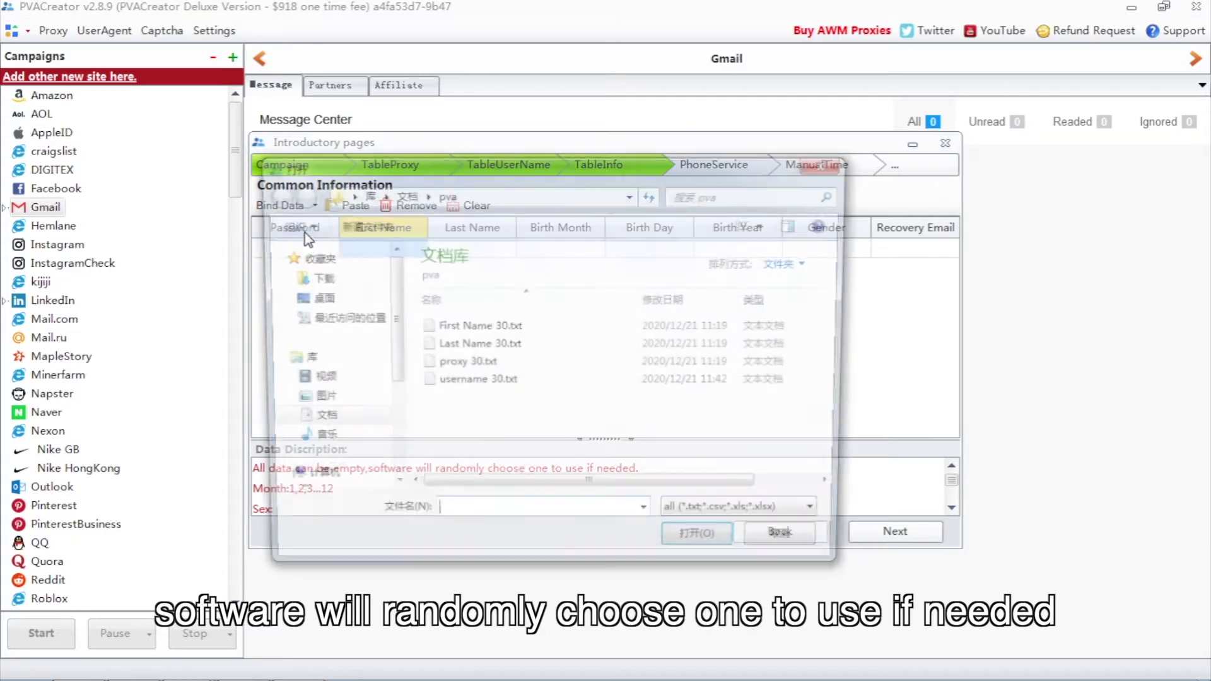
pyautogui.doubleClick(473, 330)
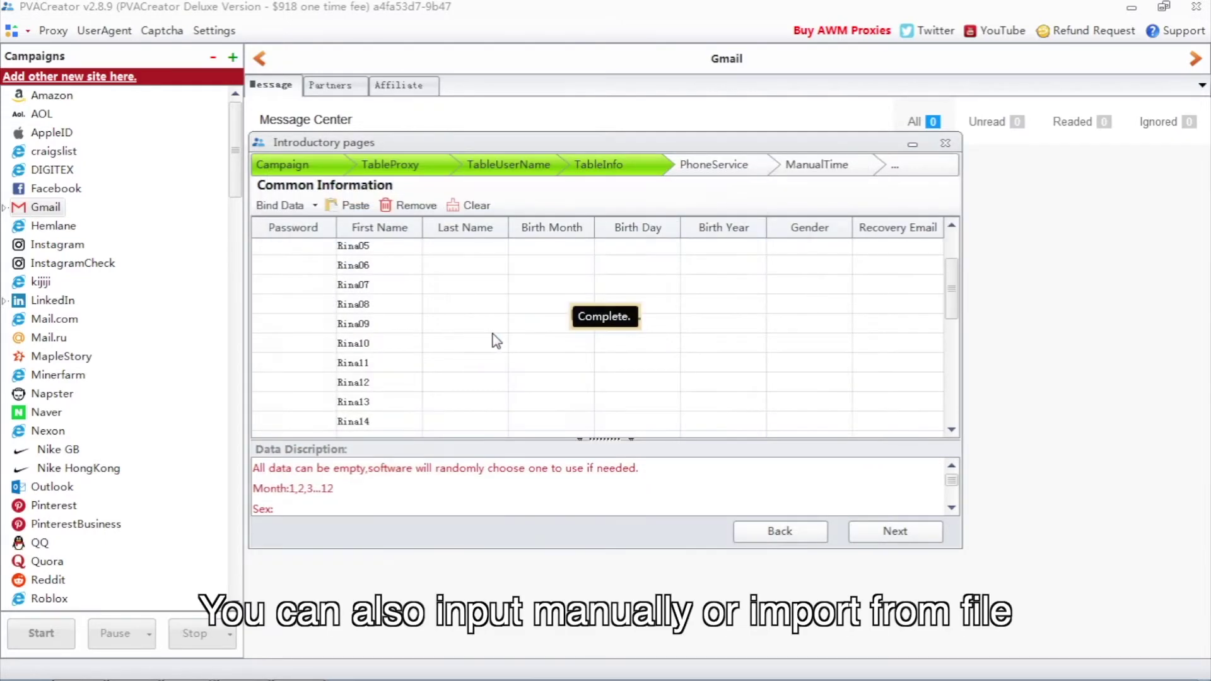
pyautogui.click(462, 227)
pyautogui.click(313, 206)
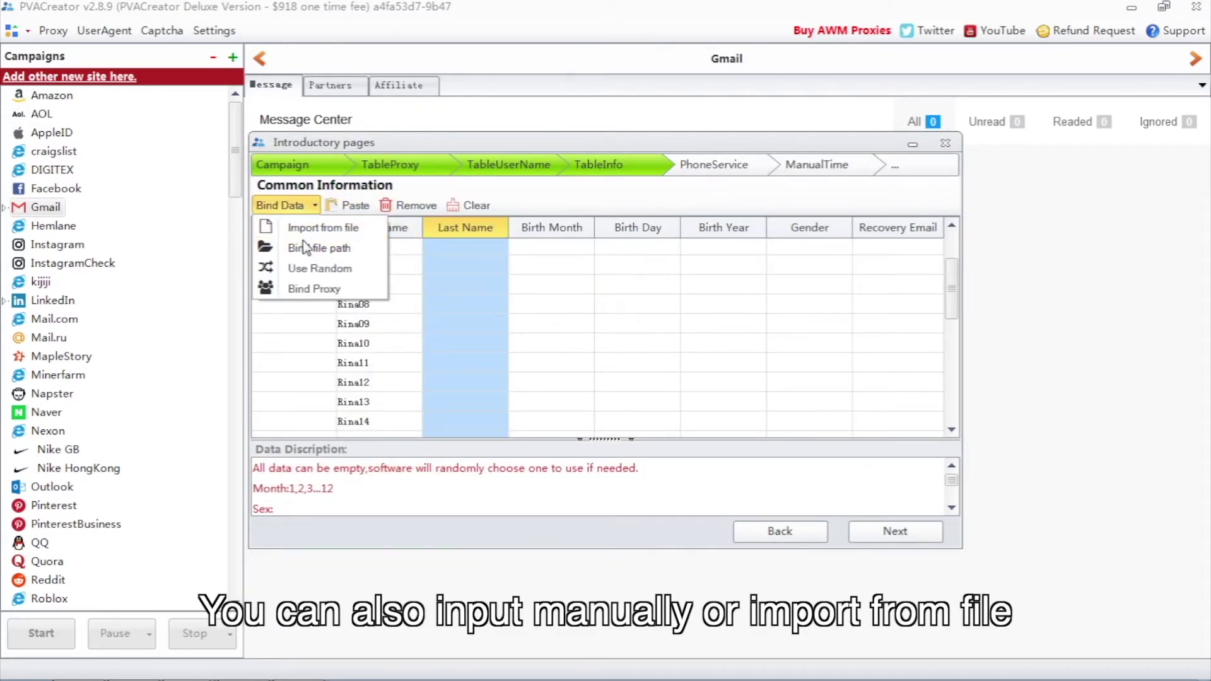
pyautogui.click(312, 228)
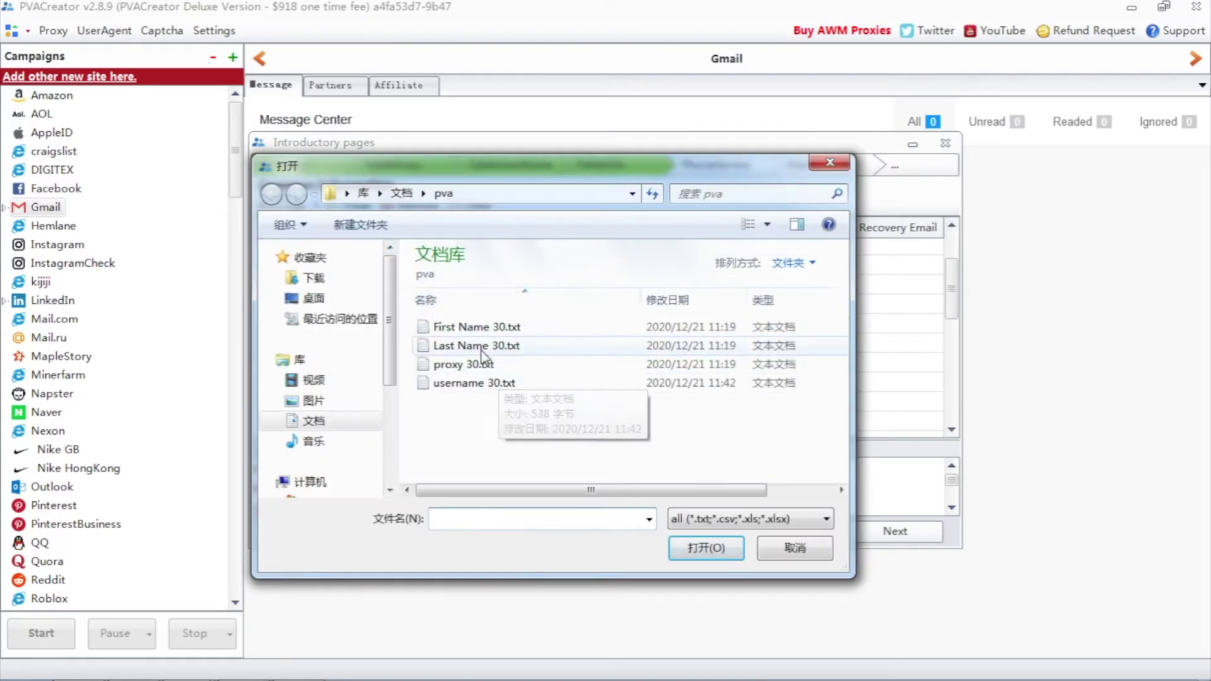
pyautogui.doubleClick(478, 345)
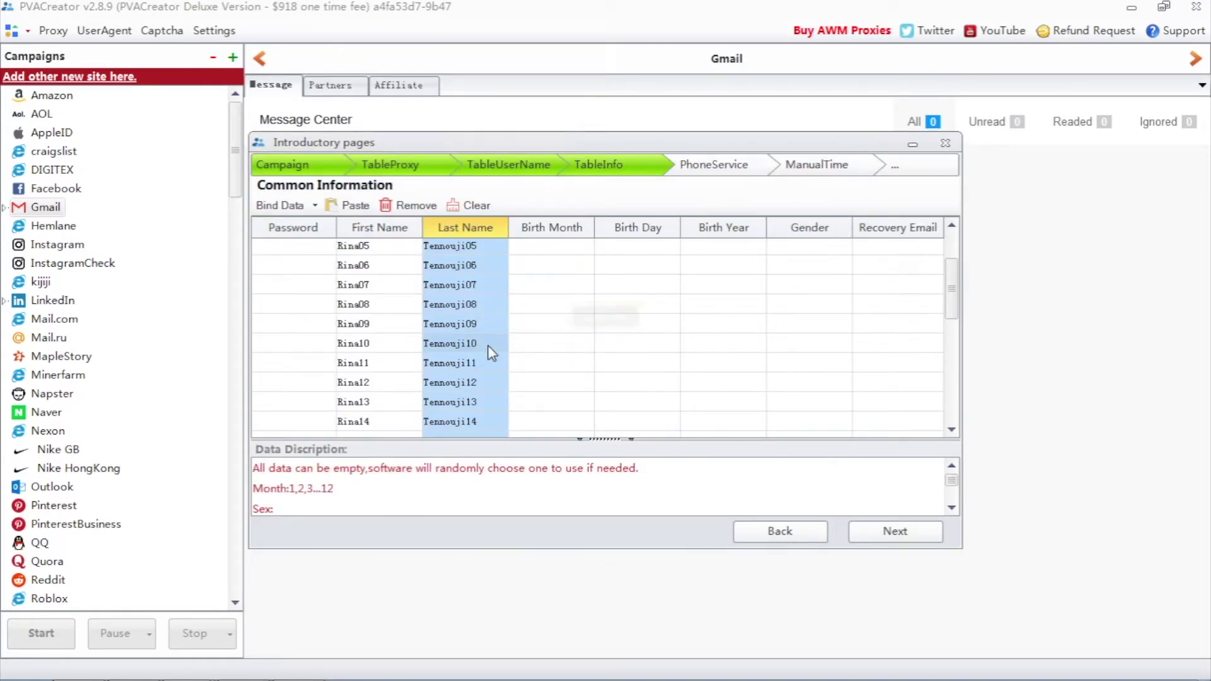
# Add 2 as the telephone service value to select 5sim
pyautogui.click(881, 533)
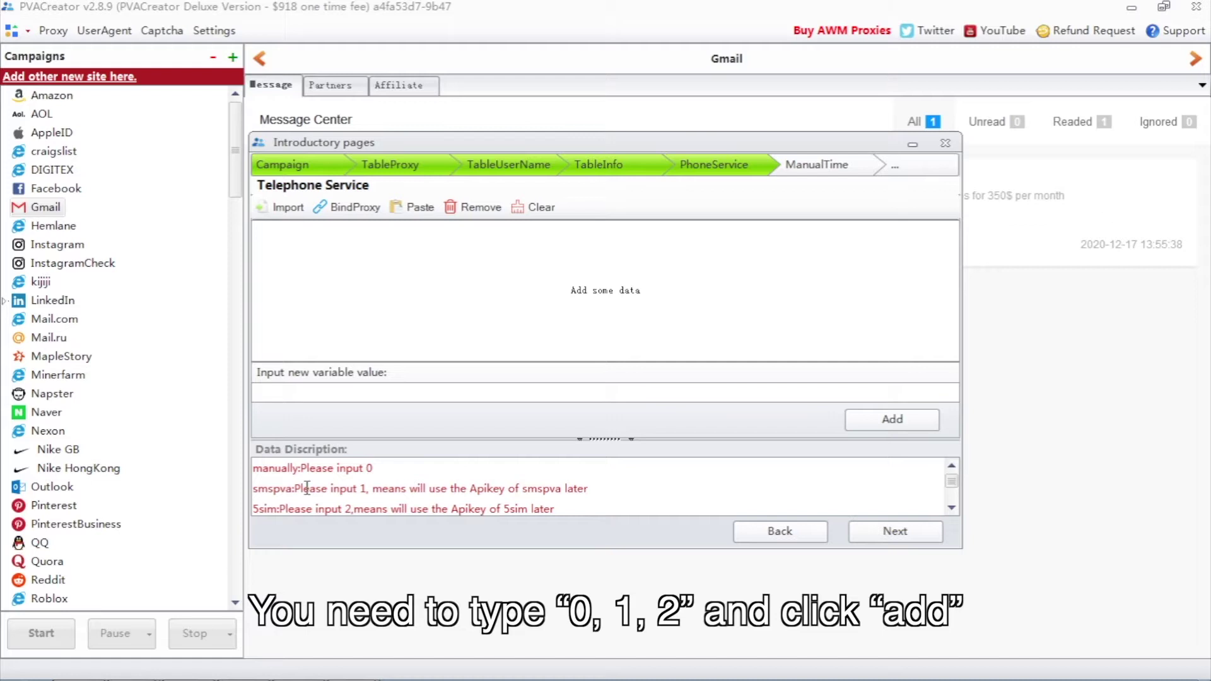
pyautogui.moveTo(292, 490)
pyautogui.mouseDown()
pyautogui.moveTo(248, 489)
pyautogui.moveTo(252, 510)
pyautogui.mouseUp()
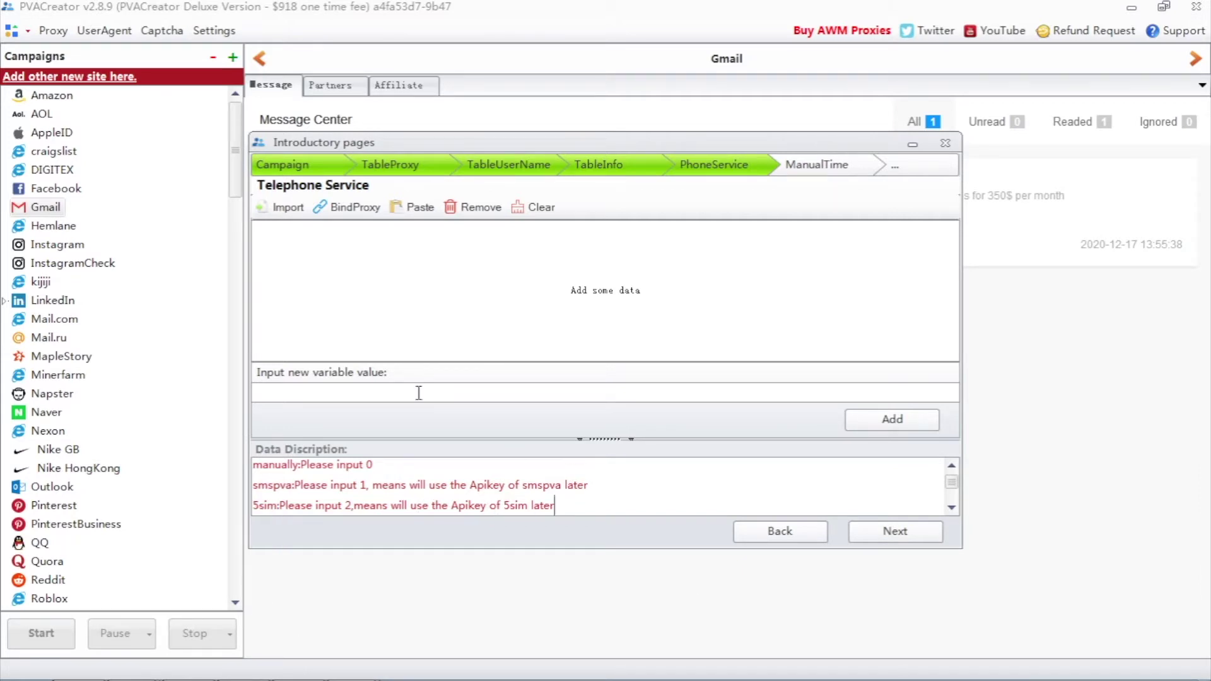
pyautogui.click(365, 395)
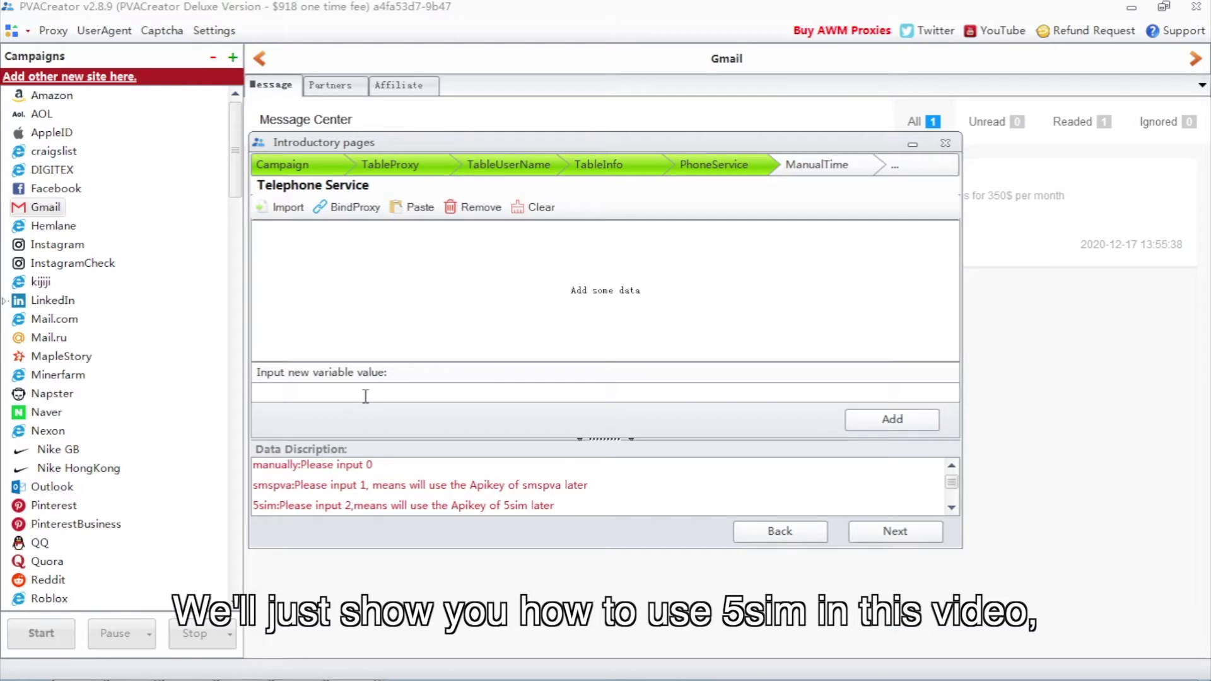
pyautogui.write('2')
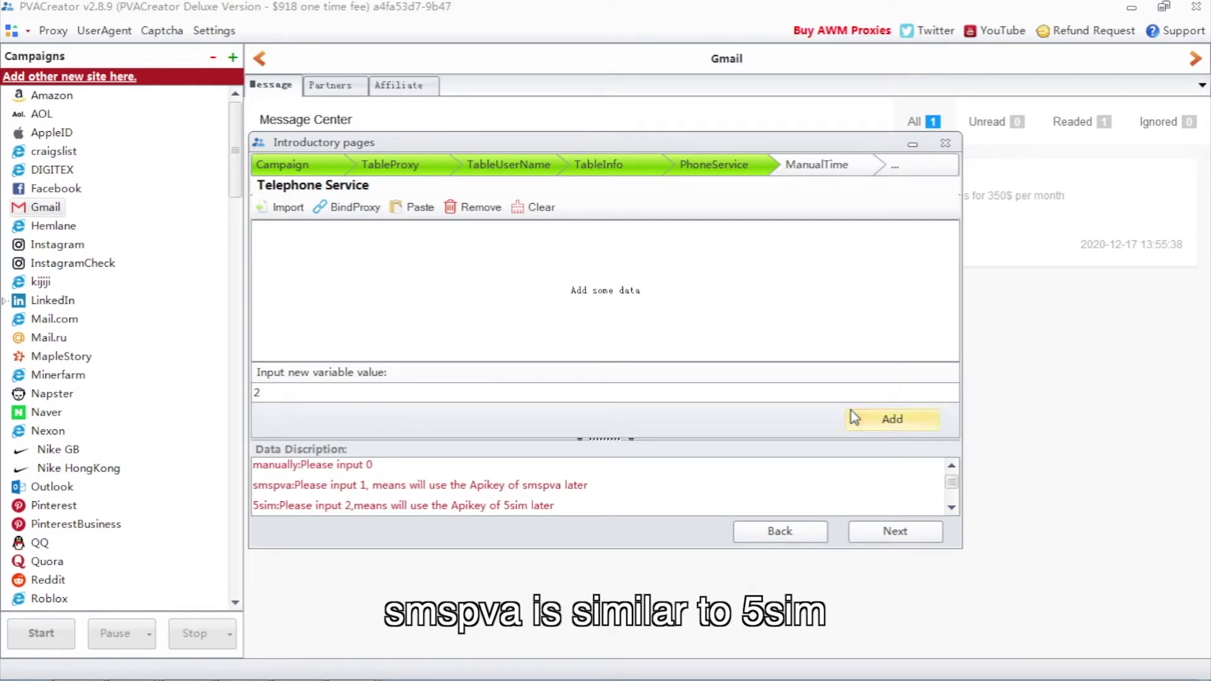
pyautogui.click(849, 416)
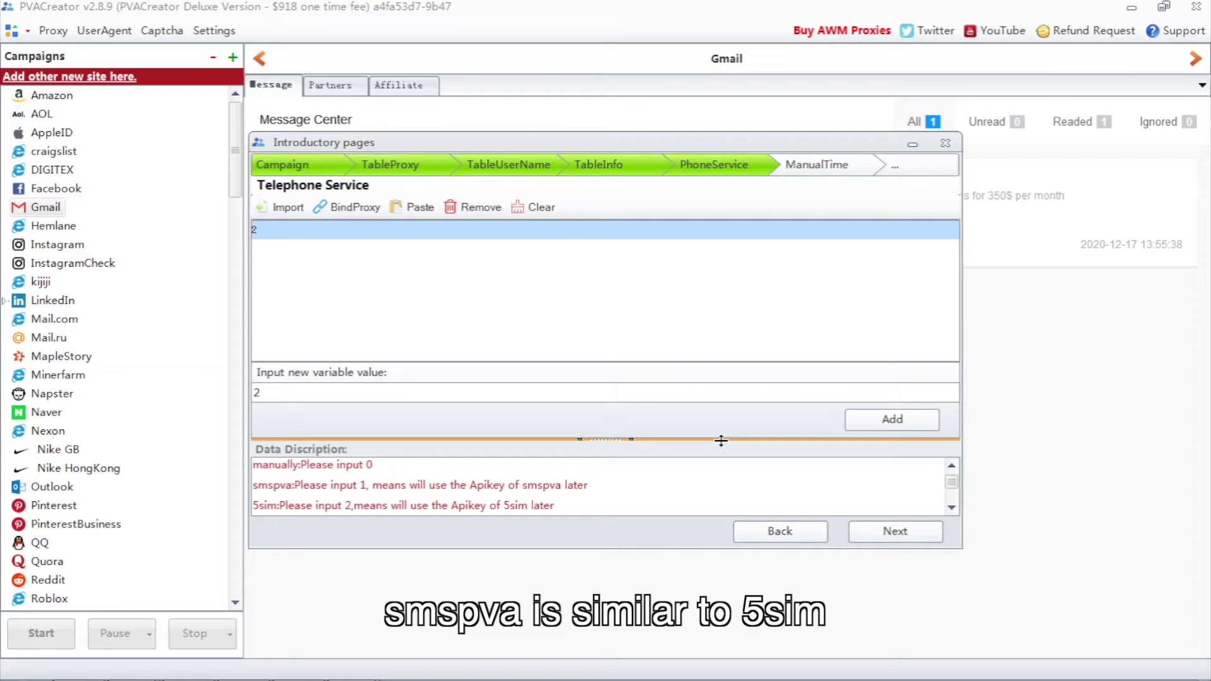
# Add 56 as the phone country number and advance through the phone steps to the _5simTable page
pyautogui.click(894, 533)
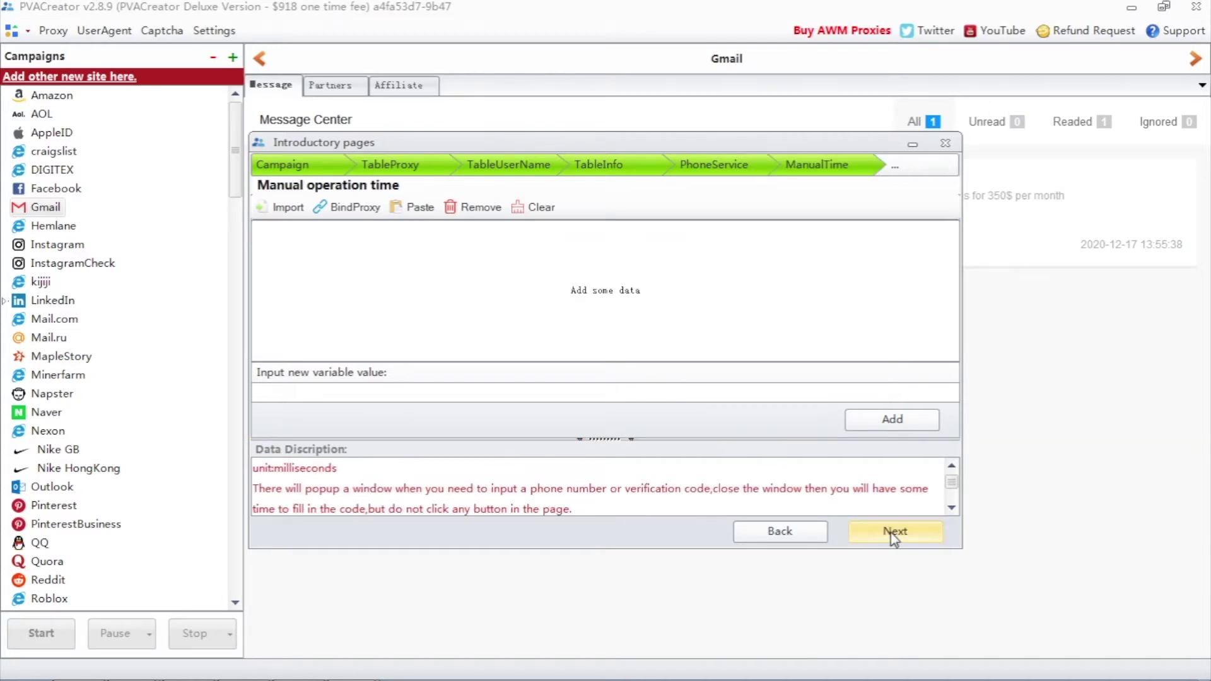
pyautogui.click(894, 535)
pyautogui.click(894, 533)
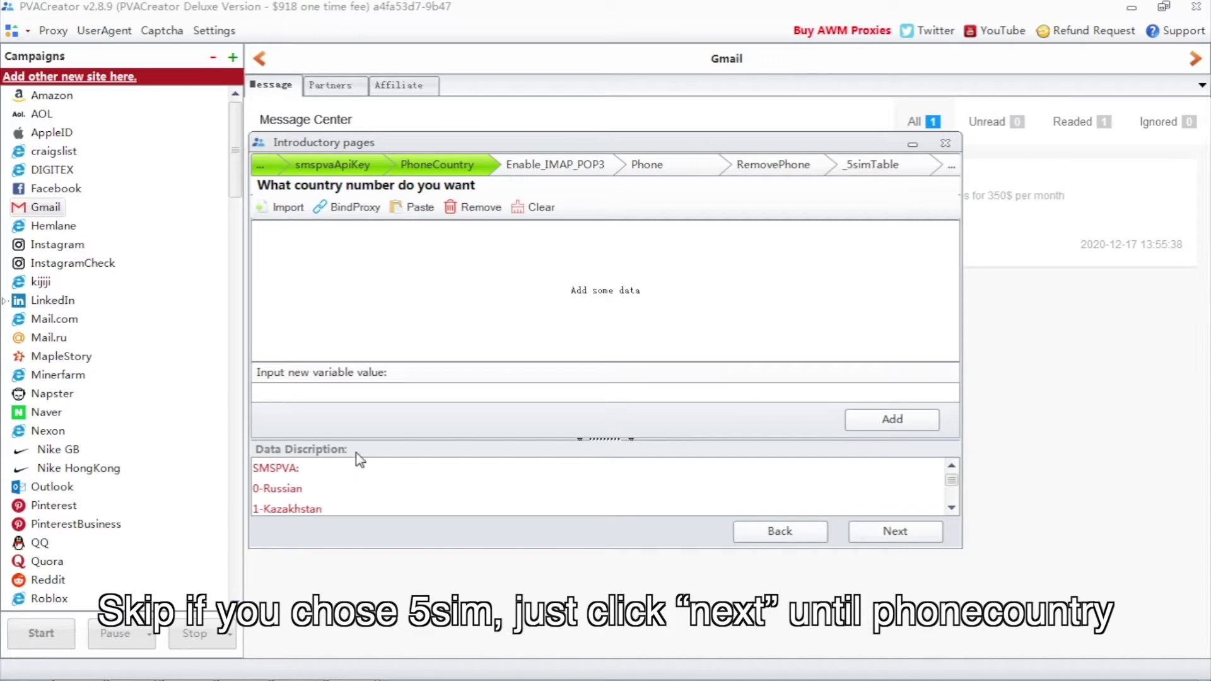
pyautogui.scroll(-7, 358, 477)
pyautogui.scroll(-1, 360, 480)
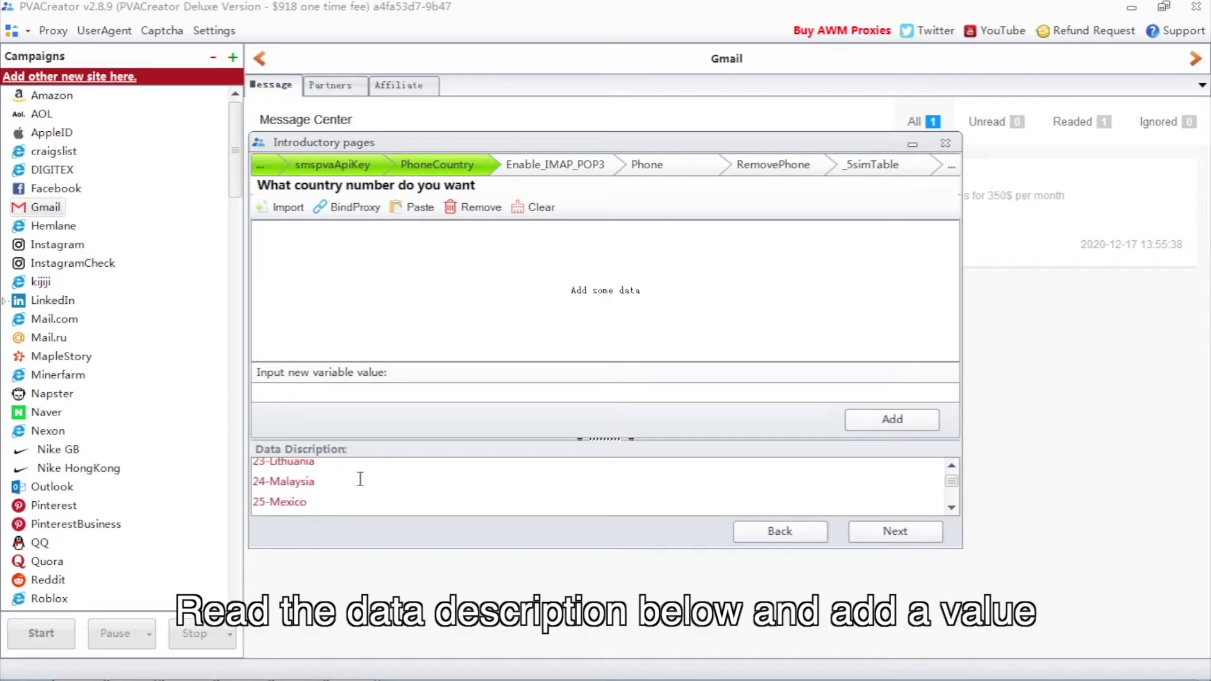
pyautogui.scroll(-5, 360, 480)
pyautogui.scroll(-10, 360, 480)
pyautogui.scroll(-10, 360, 479)
pyautogui.scroll(-10, 359, 480)
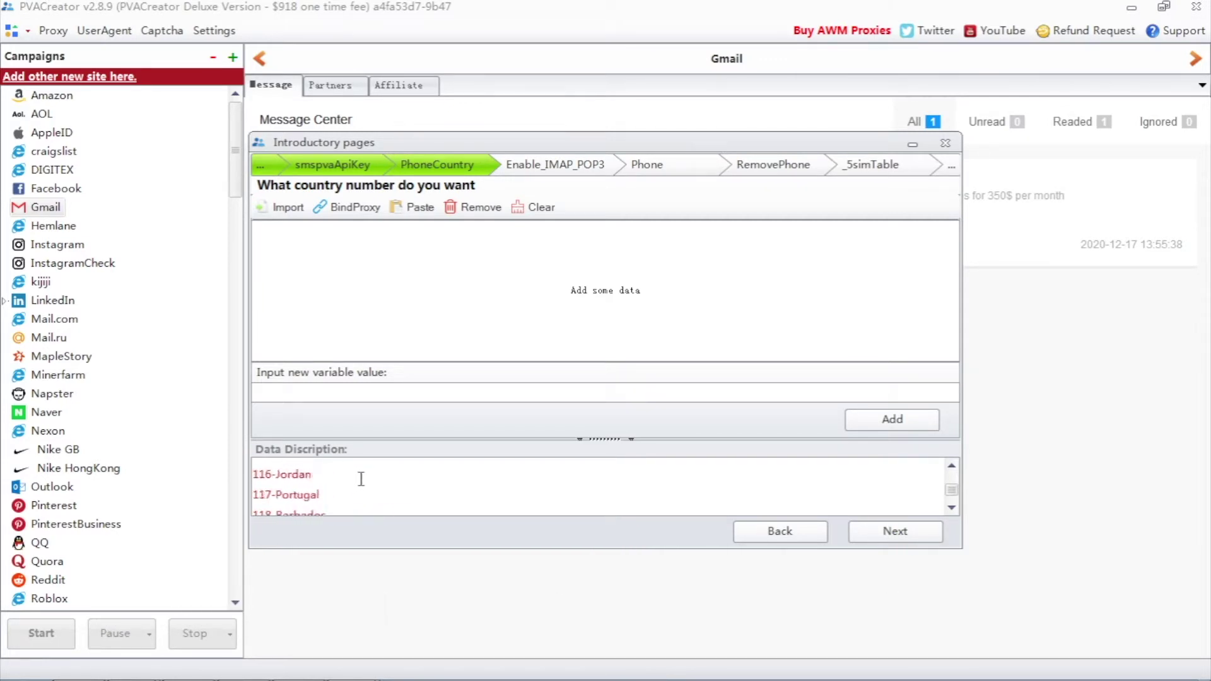
pyautogui.scroll(-5, 360, 479)
pyautogui.scroll(-14, 360, 479)
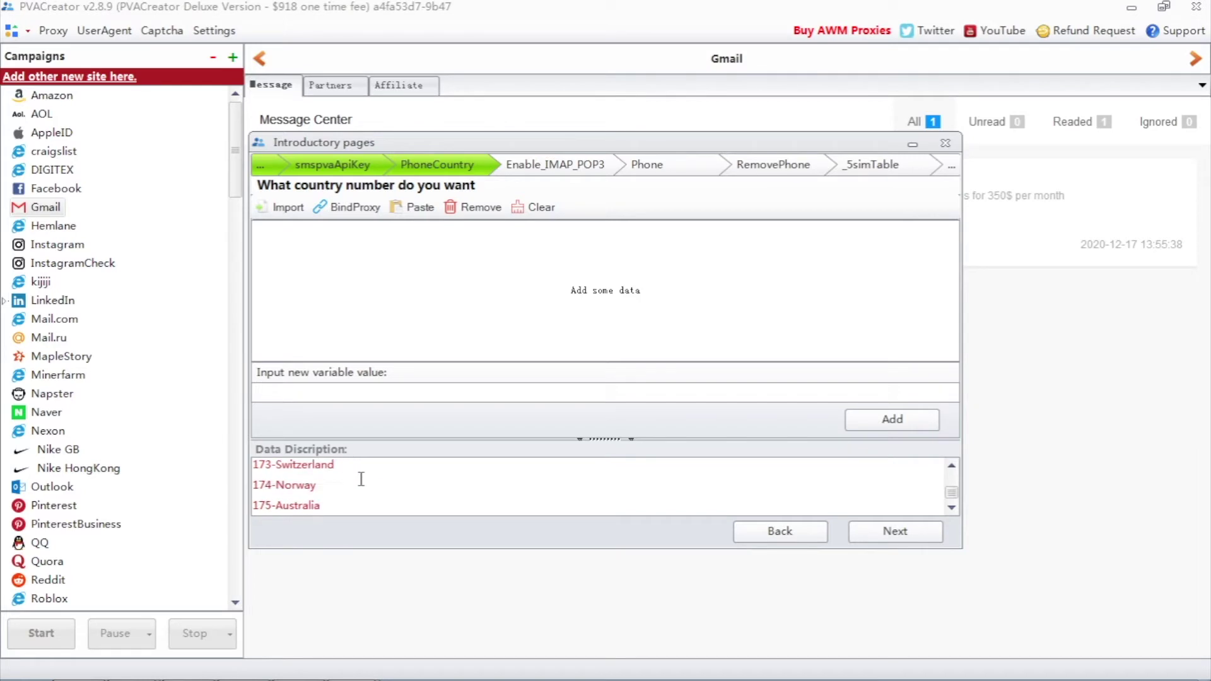
pyautogui.click(335, 395)
pyautogui.write('56')
pyautogui.click(892, 424)
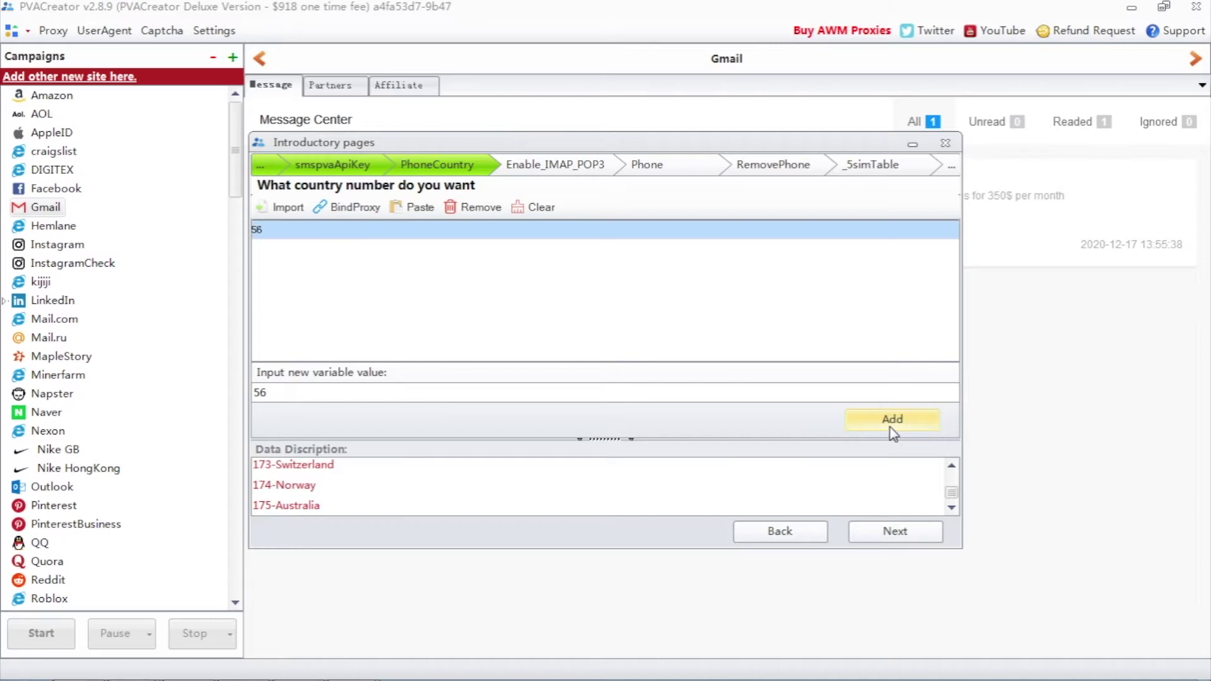
pyautogui.click(896, 531)
pyautogui.click(896, 533)
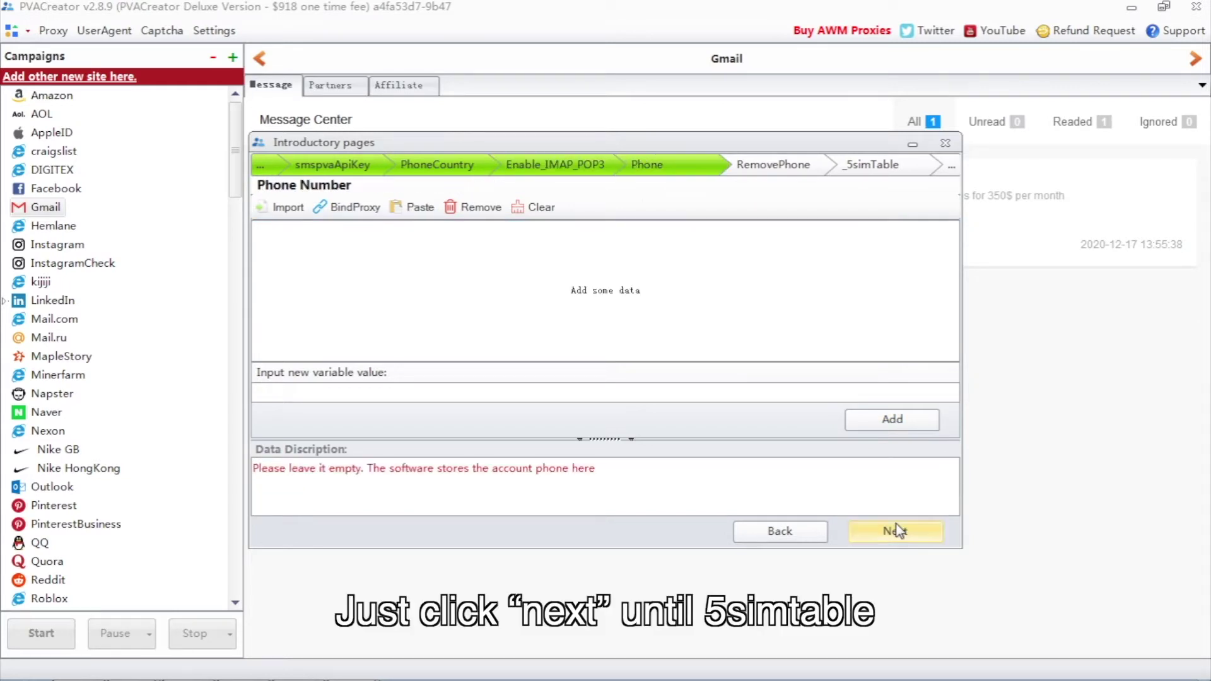
pyautogui.click(896, 532)
pyautogui.click(896, 532)
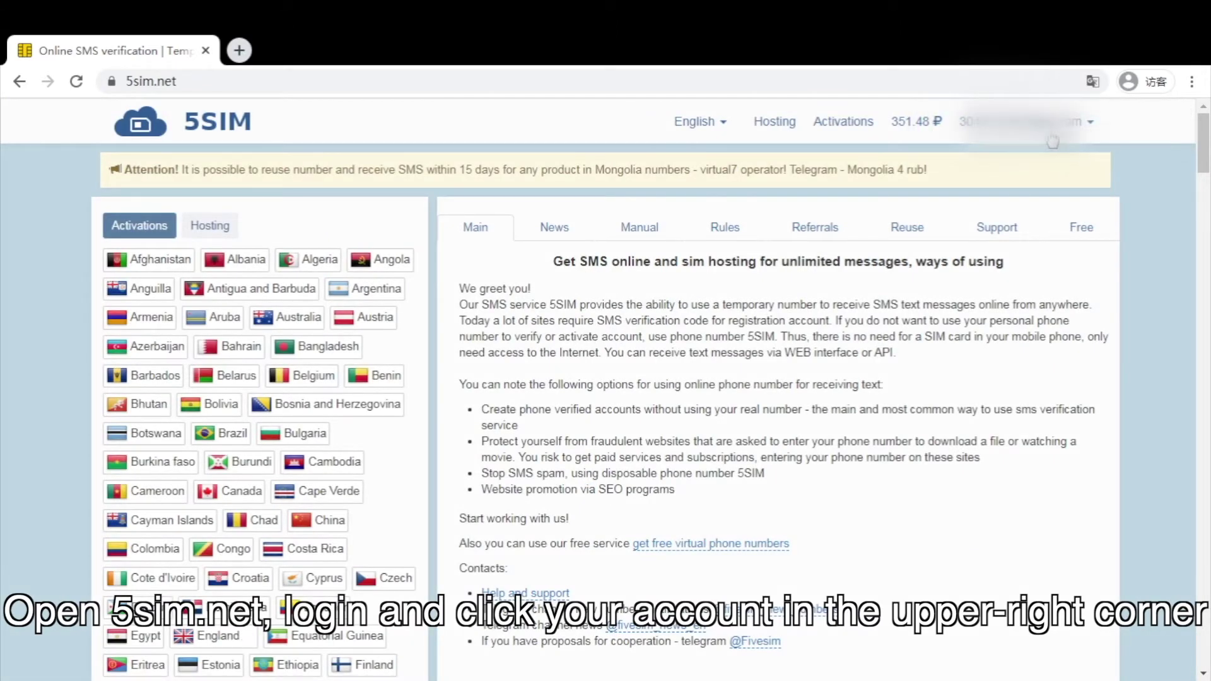
# In 5sim.net, reach the Get apikey page and select the whole API1/API2 key for copying
pyautogui.click(1035, 134)
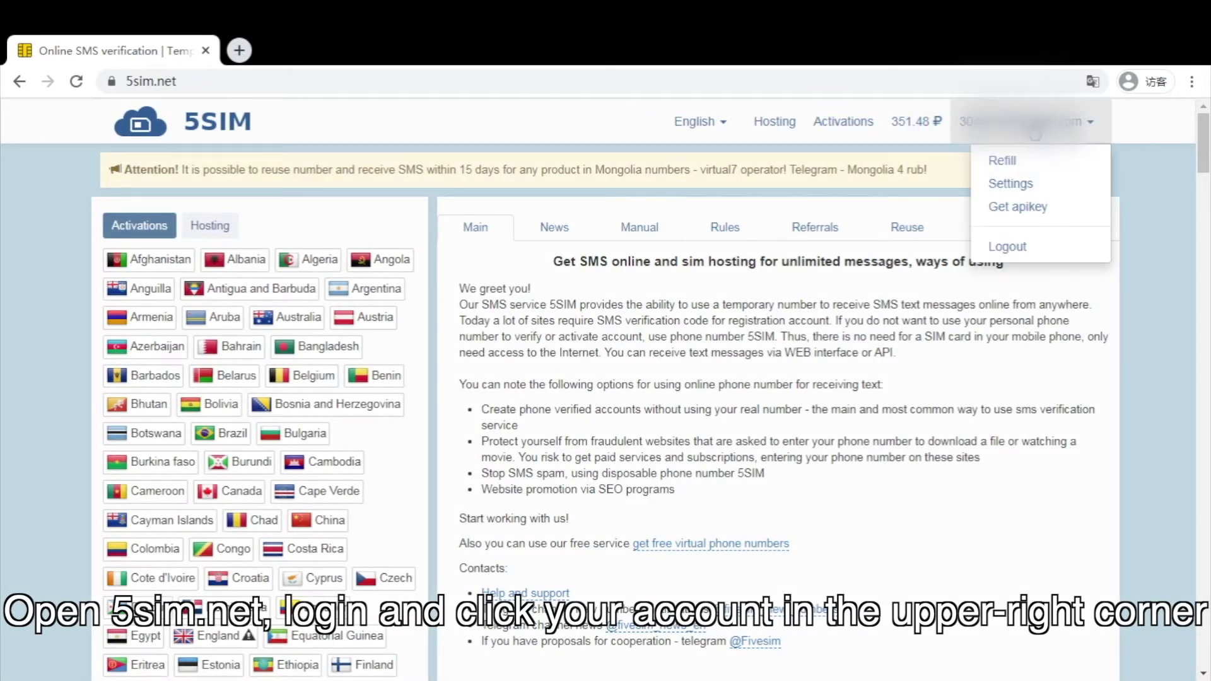
pyautogui.click(1048, 205)
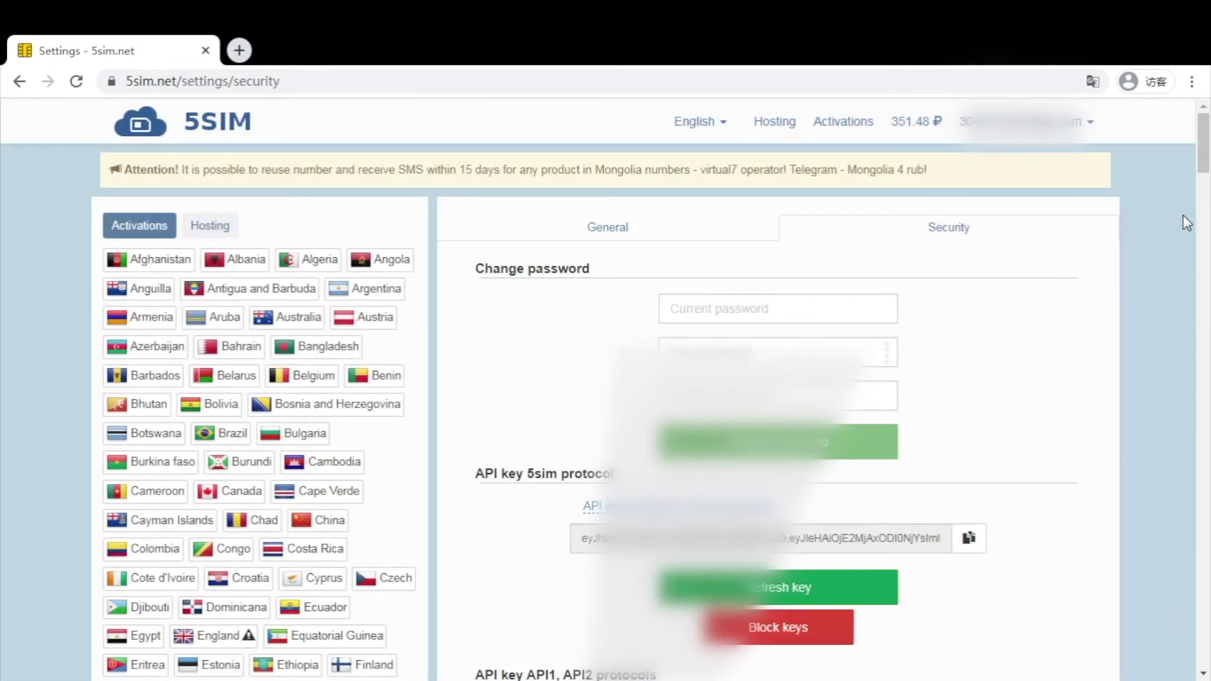
pyautogui.moveTo(1204, 163); pyautogui.dragTo(1204, 180)
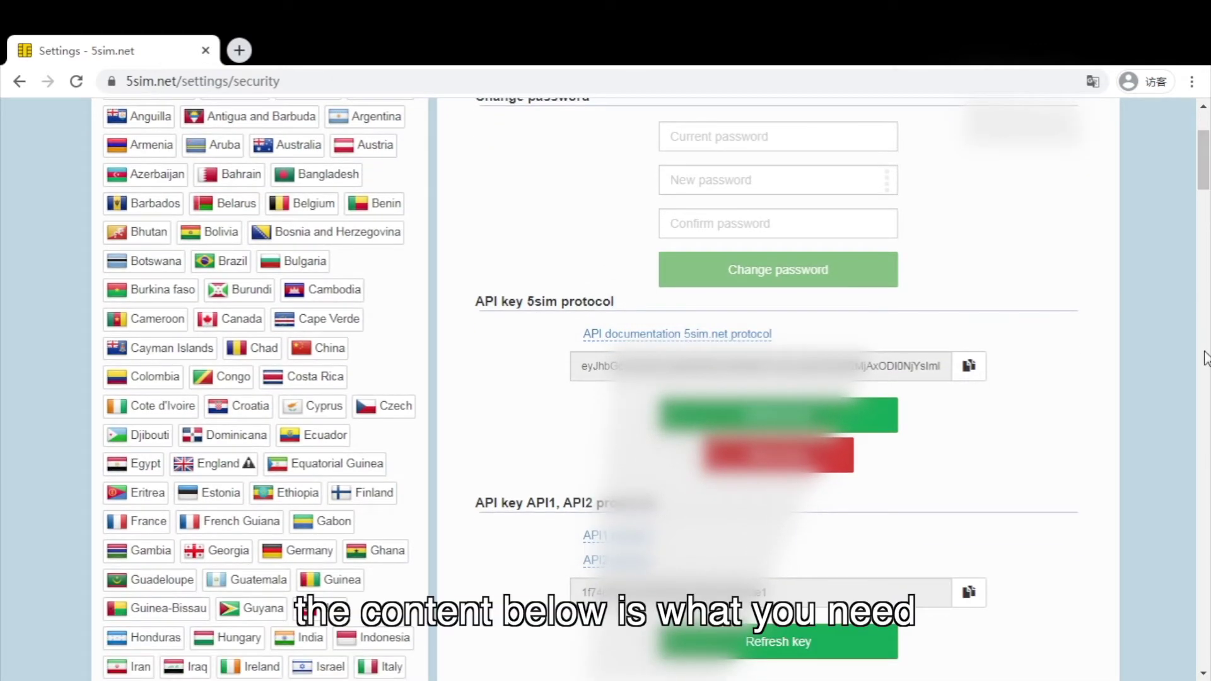
pyautogui.click(815, 591)
pyautogui.moveTo(814, 592); pyautogui.dragTo(563, 594)
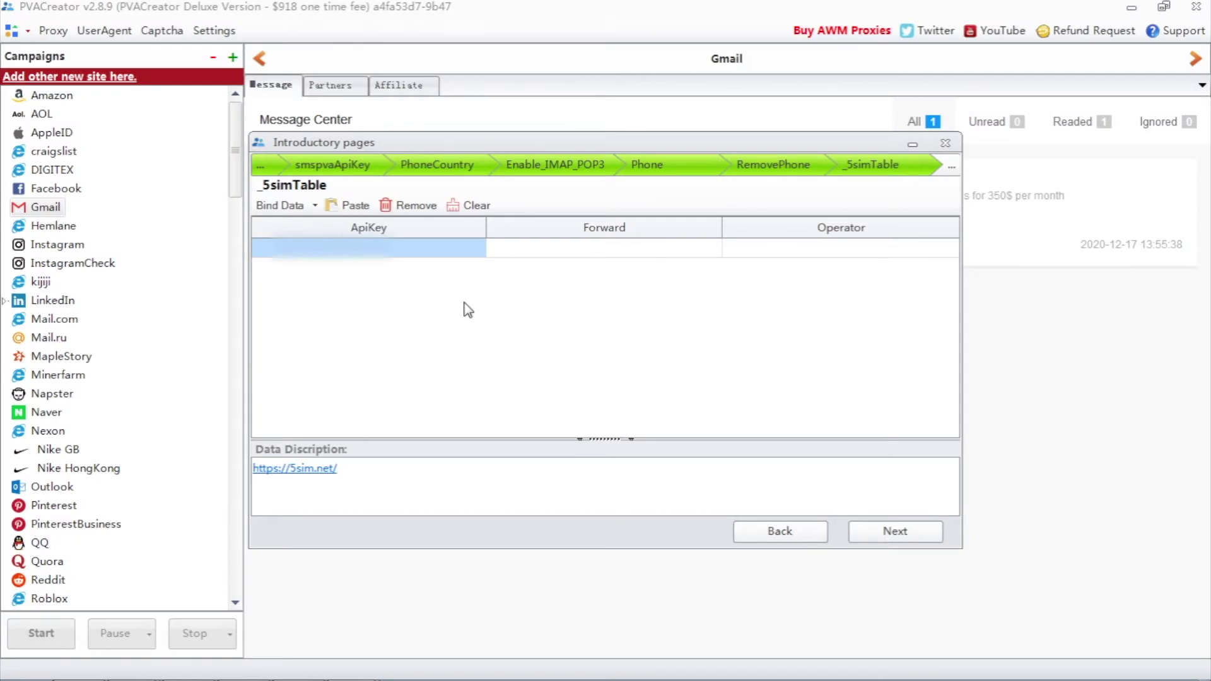
# Paste the 5sim API key into the first ApiKey cell and finish the setup wizard
pyautogui.doubleClick(398, 246)
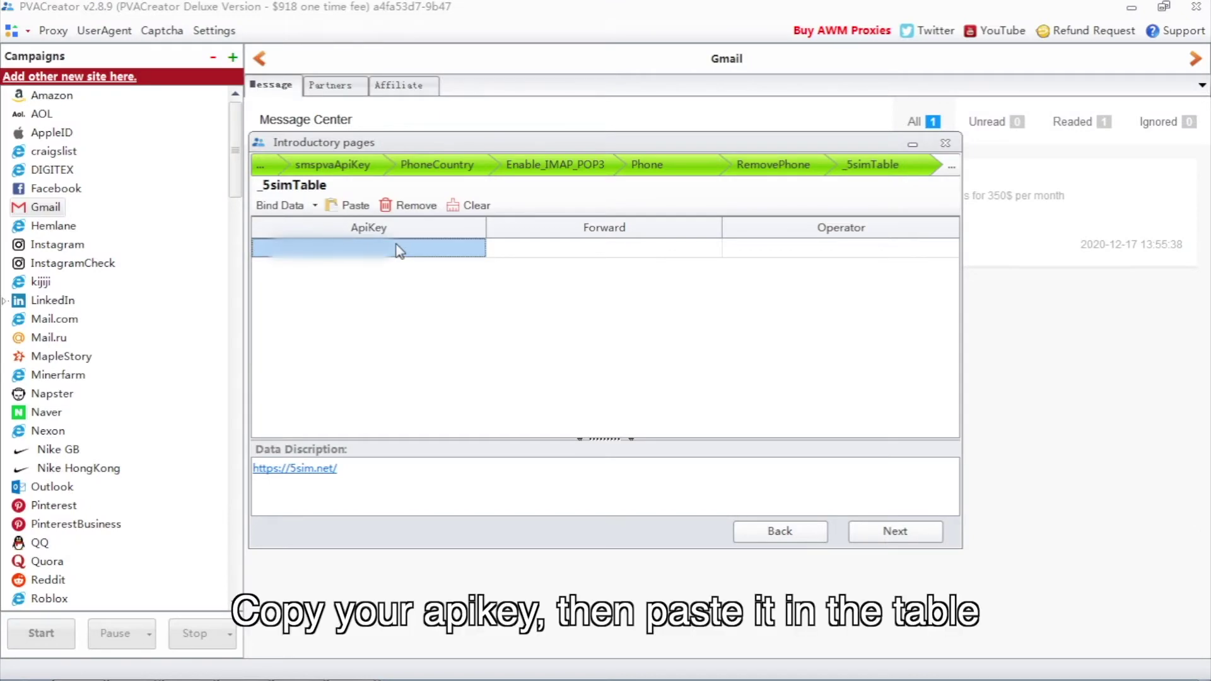
pyautogui.hotkey('ctrl', 'v')
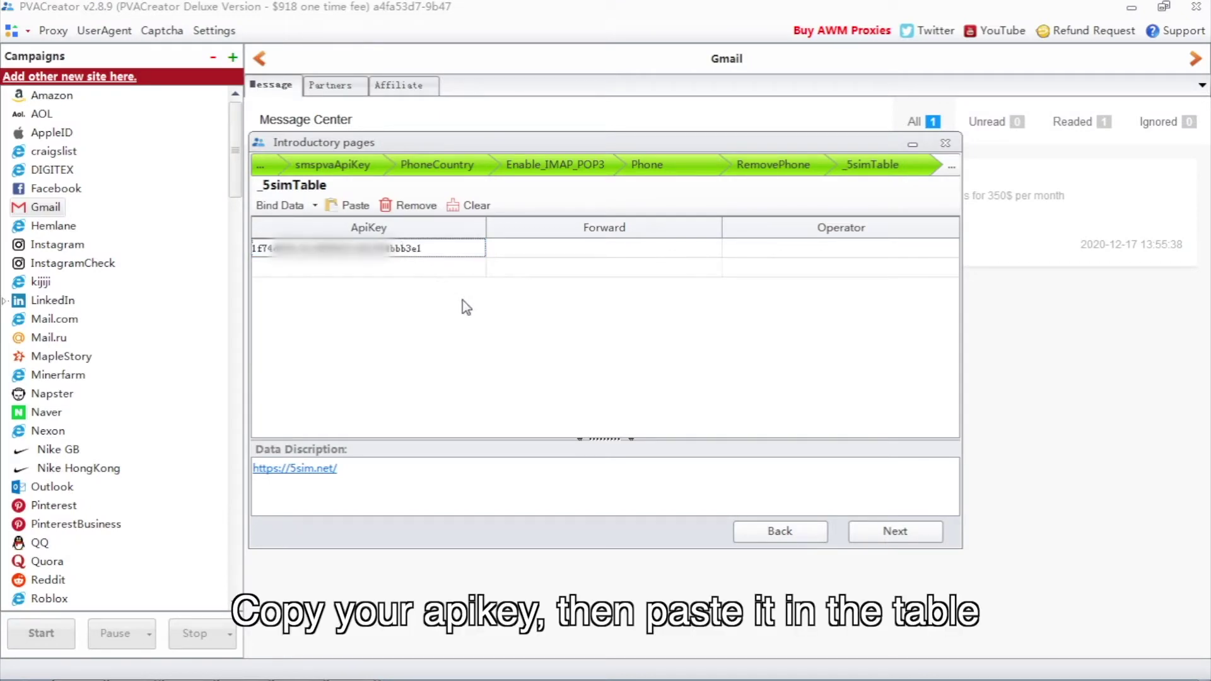
pyautogui.click(895, 532)
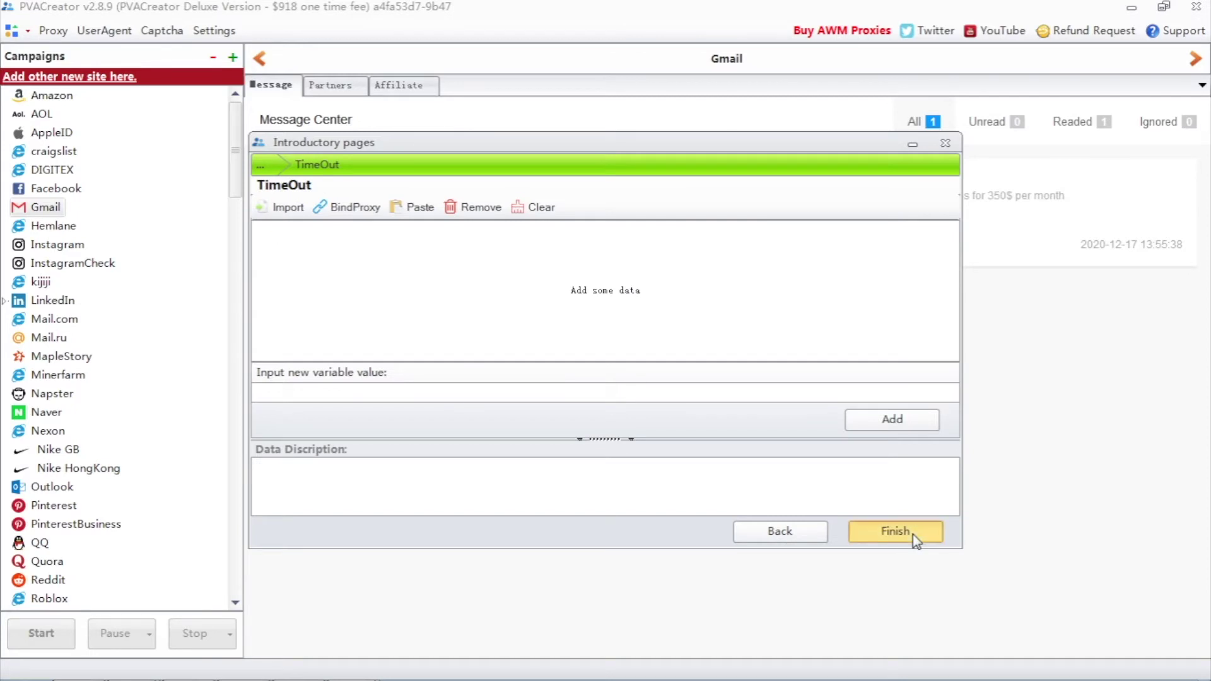
pyautogui.click(912, 536)
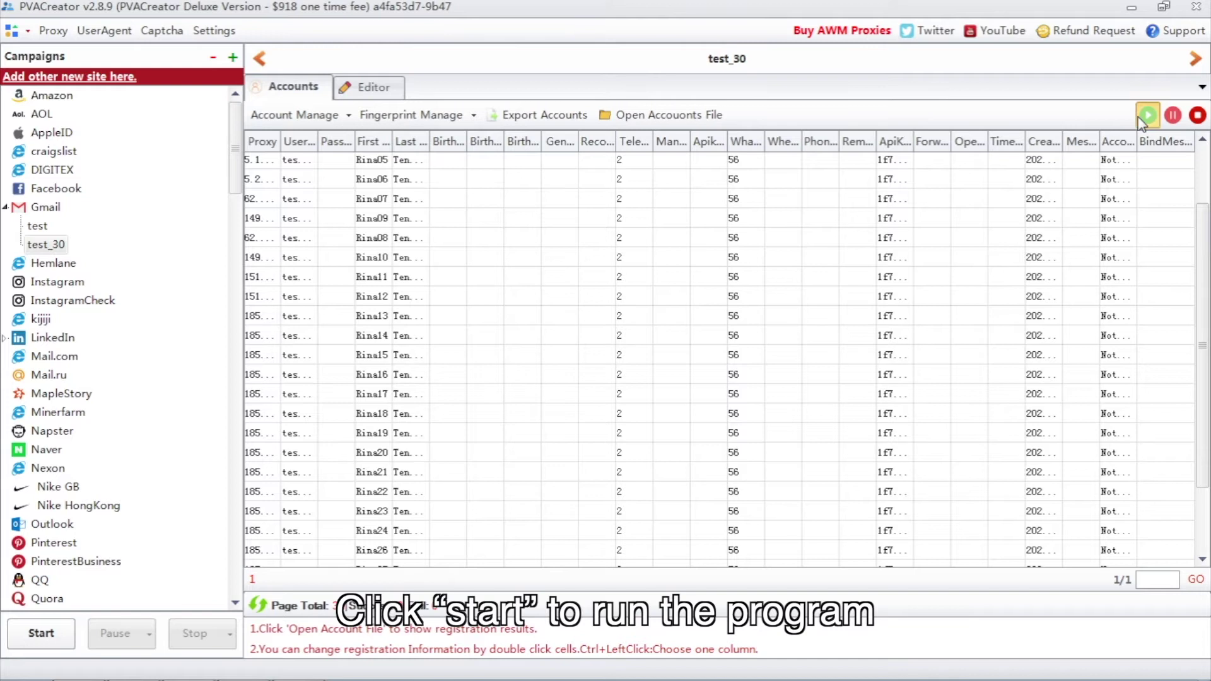
# In the run settings, try the Run times option with a count of 3
pyautogui.click(1146, 114)
pyautogui.doubleClick(486, 245)
pyautogui.write('2')
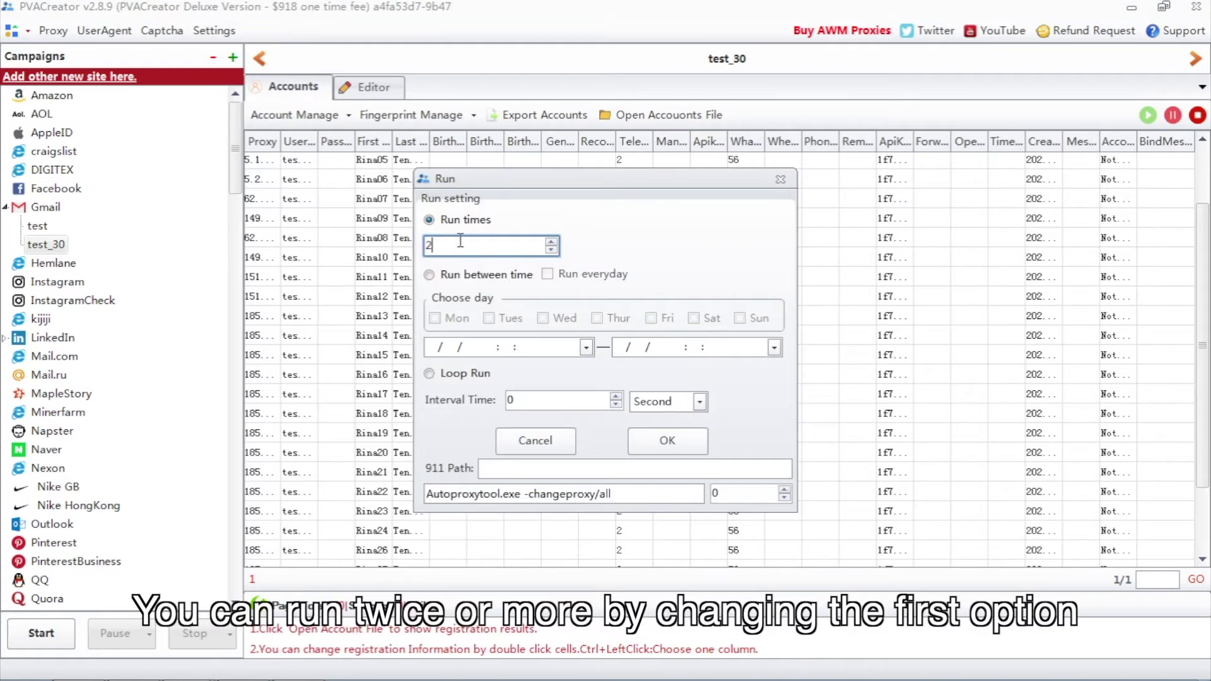
pyautogui.click(551, 241)
pyautogui.doubleClick(485, 245)
pyautogui.write('1')
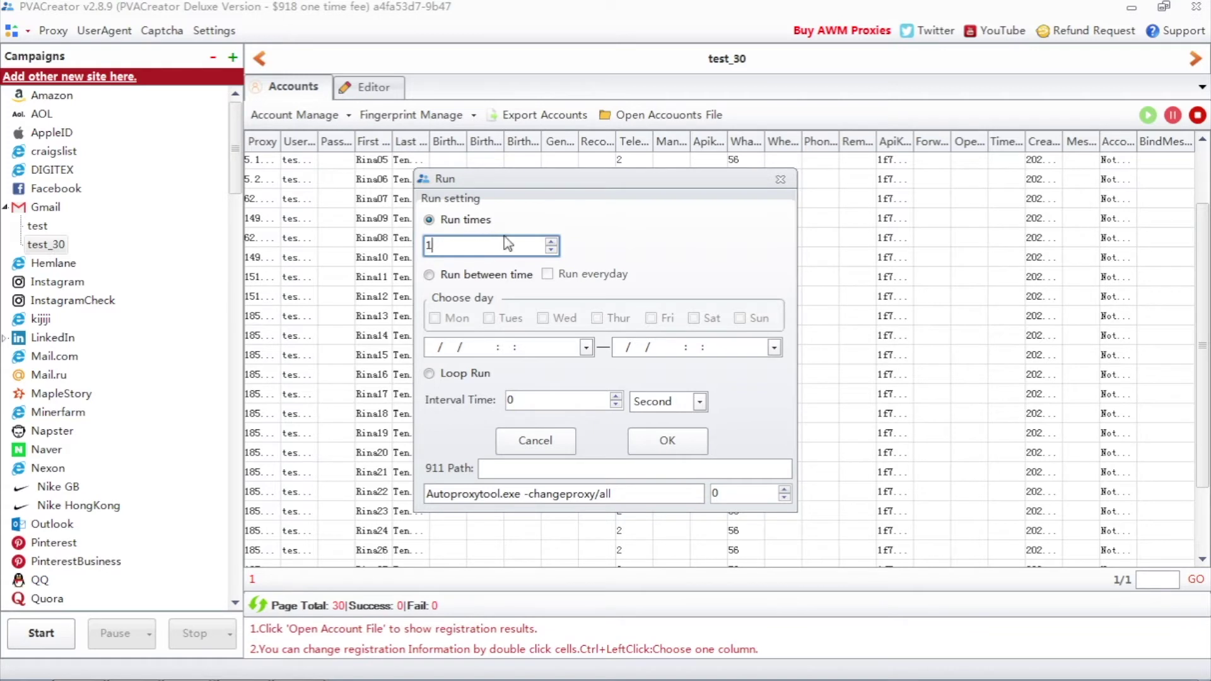
# Try Run between times, editing the start and end dates with the end day at 18
pyautogui.click(442, 276)
pyautogui.click(433, 346)
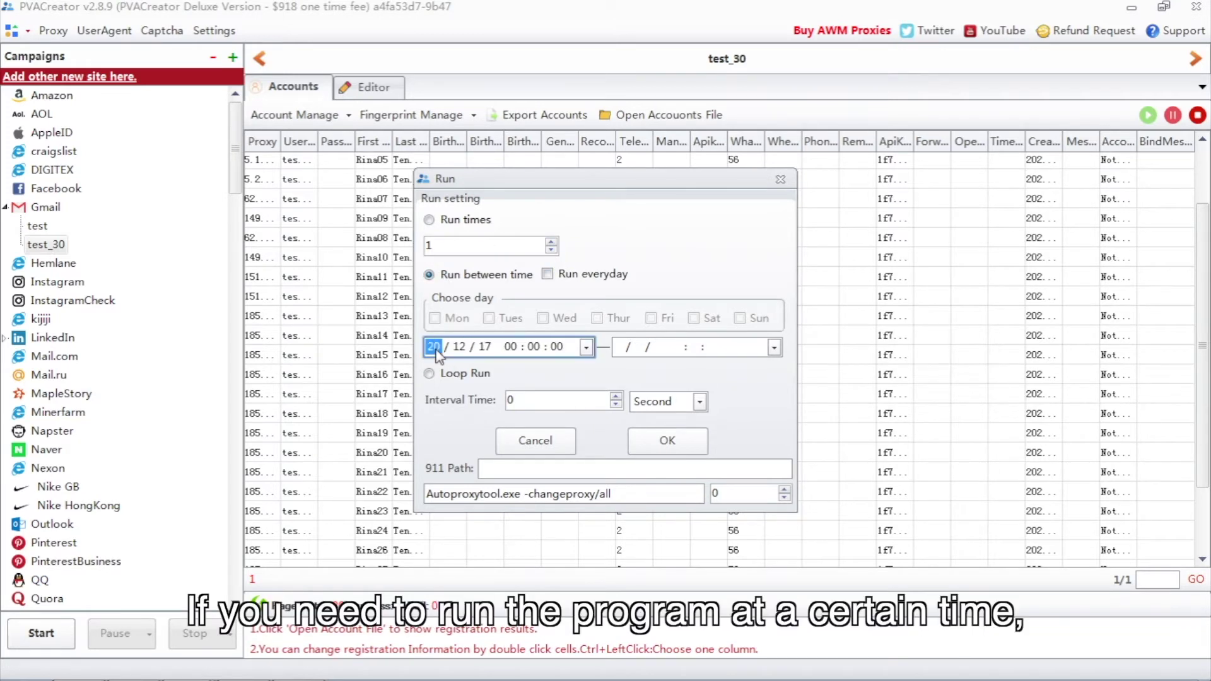
pyautogui.click(618, 347)
pyautogui.click(684, 346)
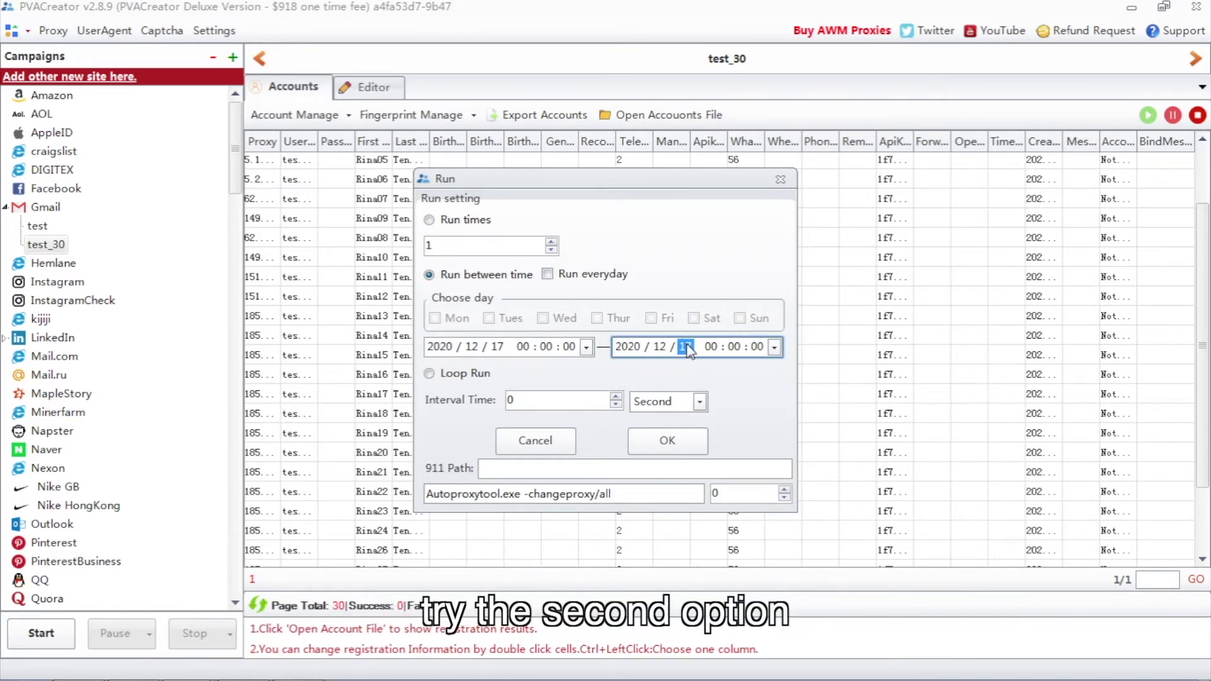
pyautogui.press('Up')
# Try the every-day schedule, toggling weekdays on and off, with an end time of 02:05
pyautogui.click(547, 275)
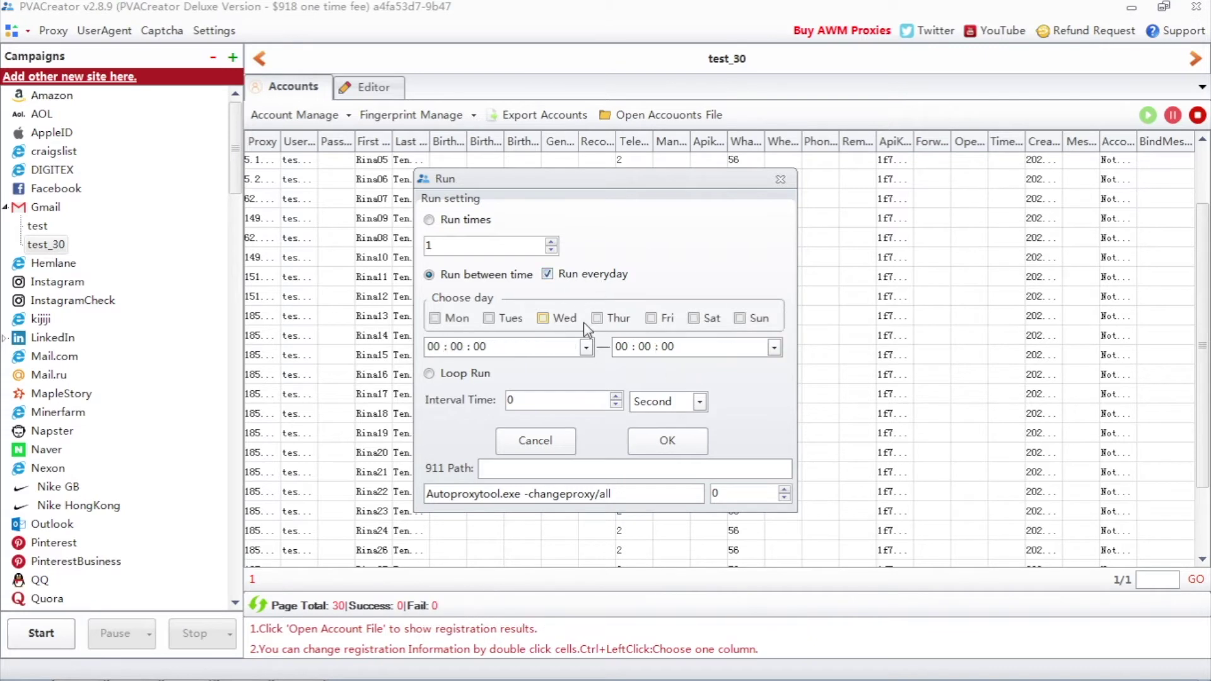
pyautogui.click(456, 319)
pyautogui.click(510, 318)
pyautogui.click(564, 318)
pyautogui.click(618, 319)
pyautogui.click(667, 319)
pyautogui.click(618, 319)
pyautogui.click(564, 318)
pyautogui.click(456, 318)
pyautogui.click(774, 347)
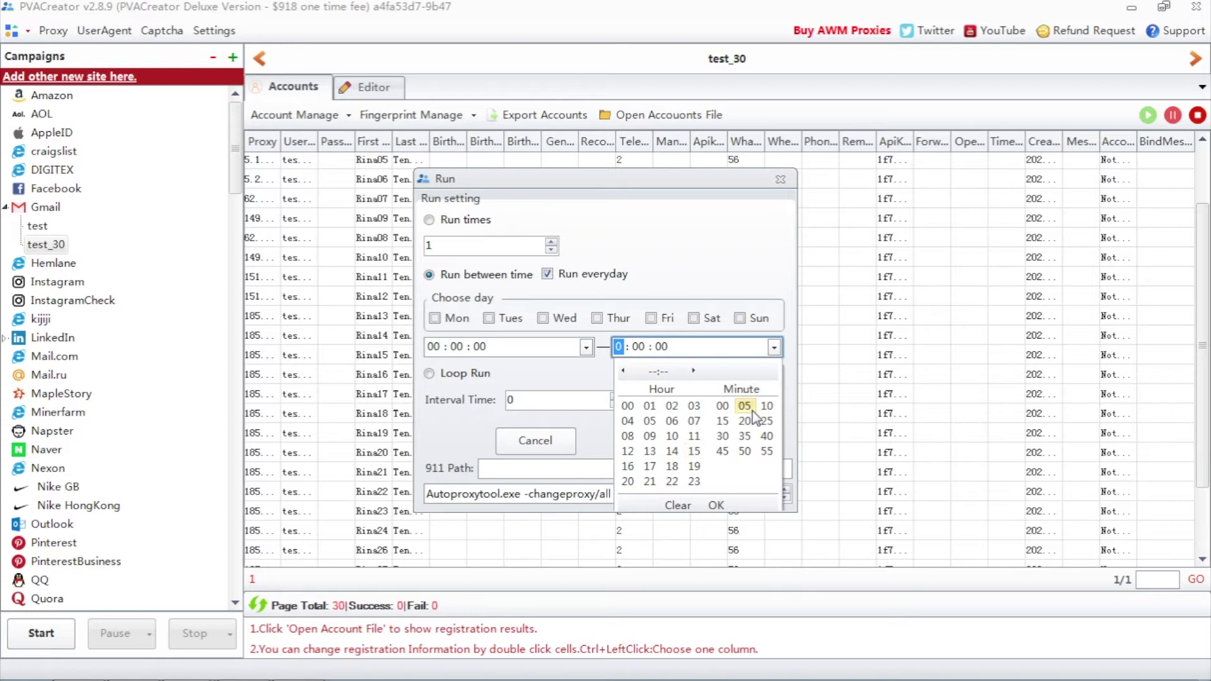
pyautogui.click(745, 405)
pyautogui.click(671, 406)
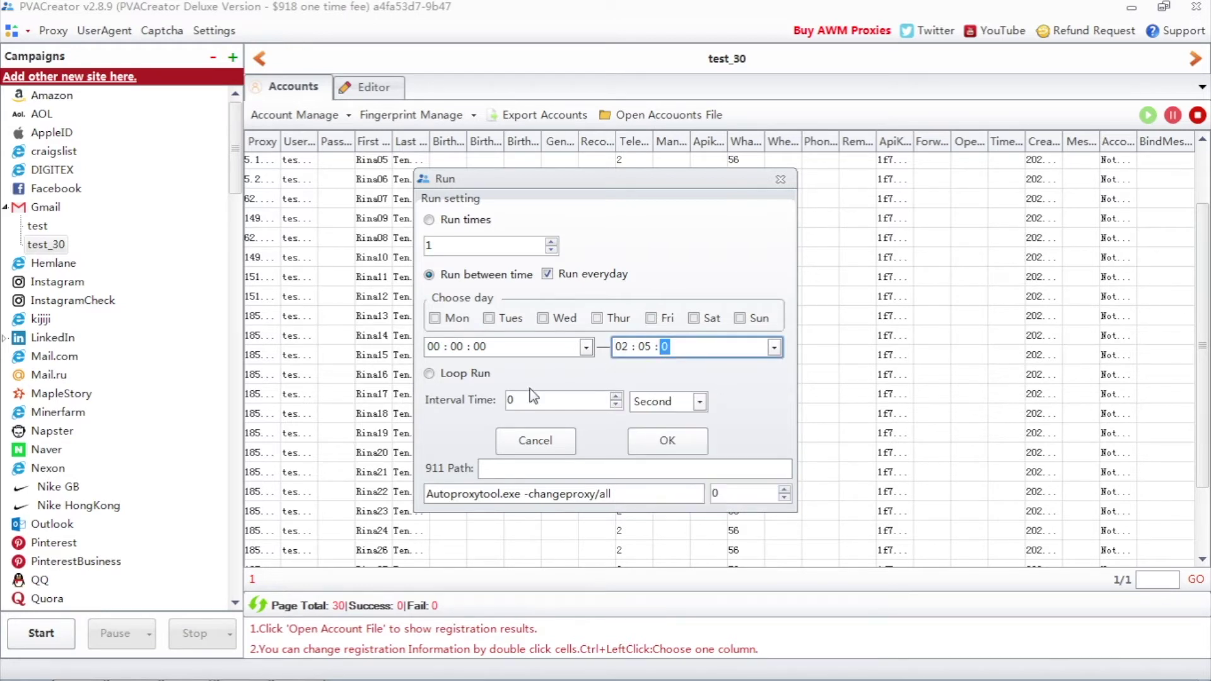
# Switch to Loop Run with an interval of 2 minutes and confirm the run settings
pyautogui.click(431, 373)
pyautogui.doubleClick(583, 400)
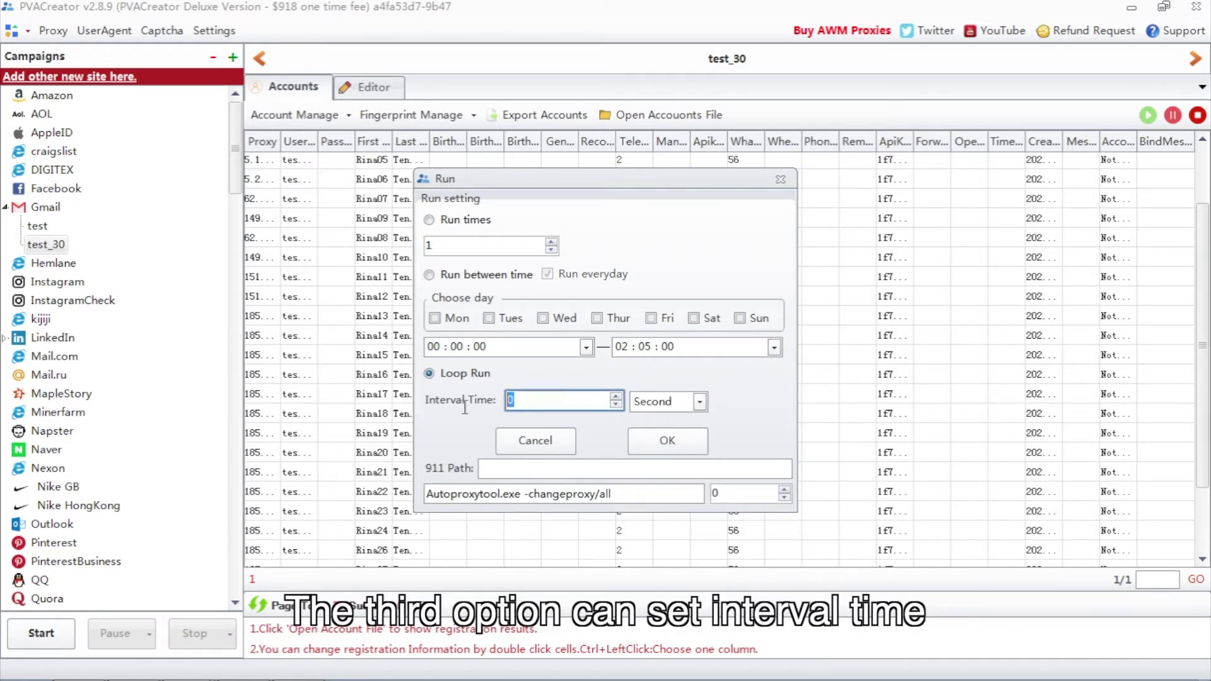
pyautogui.write('2')
pyautogui.click(699, 401)
pyautogui.click(652, 428)
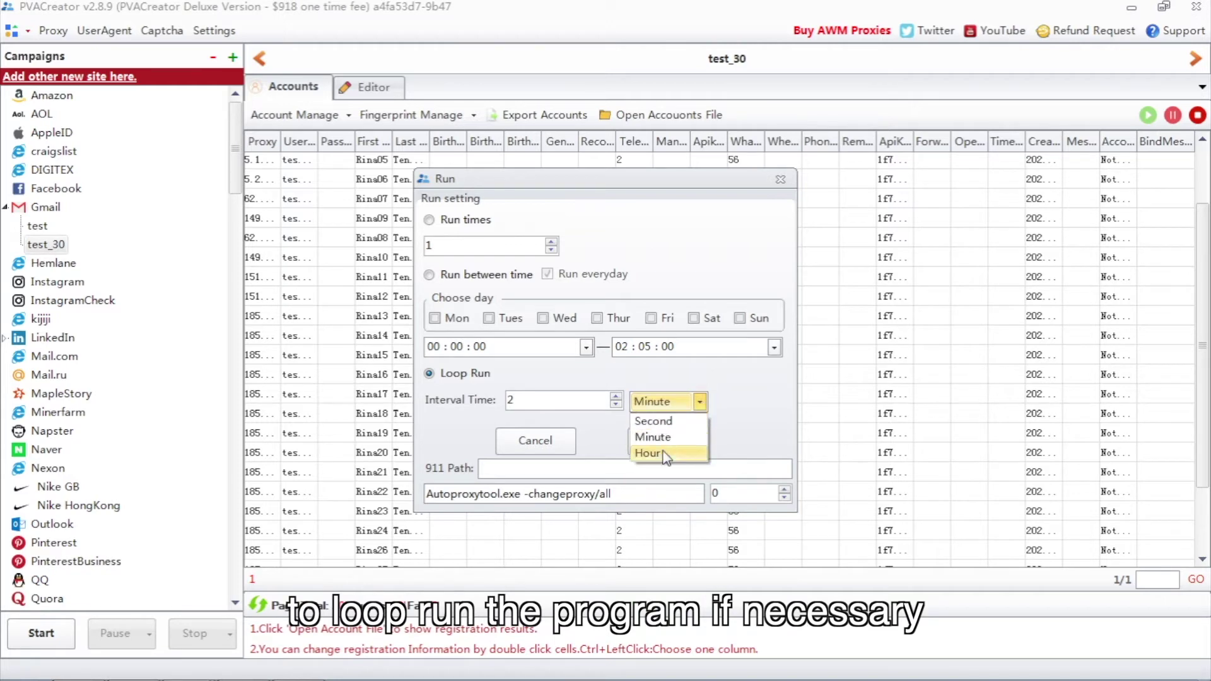
pyautogui.click(667, 445)
pyautogui.click(214, 30)
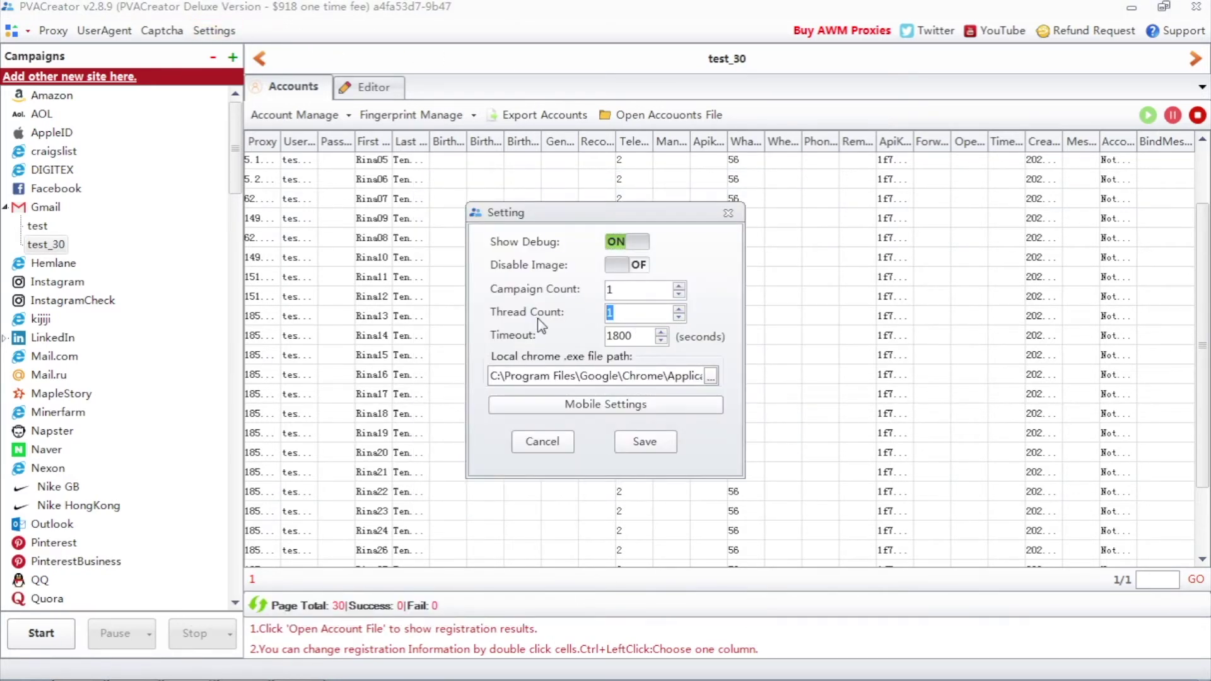
pyautogui.write('3')
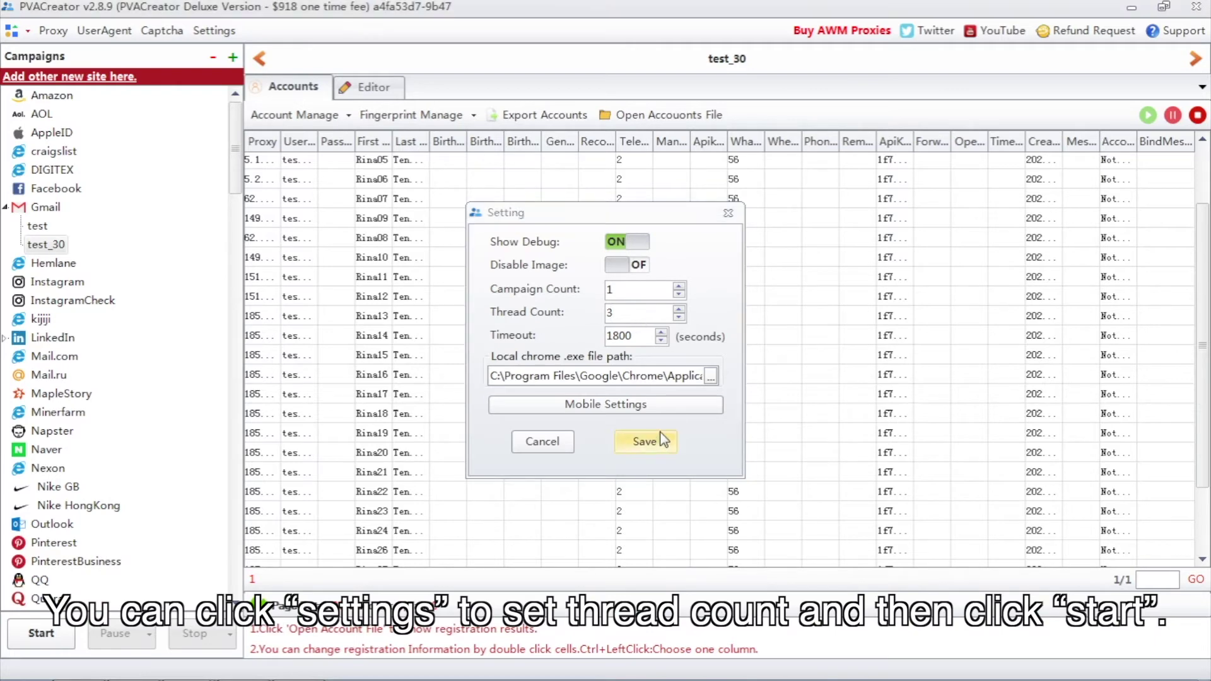
# Save a thread count of 3 and start the test_30 campaign in loop-run mode
pyautogui.click(660, 438)
pyautogui.click(1146, 115)
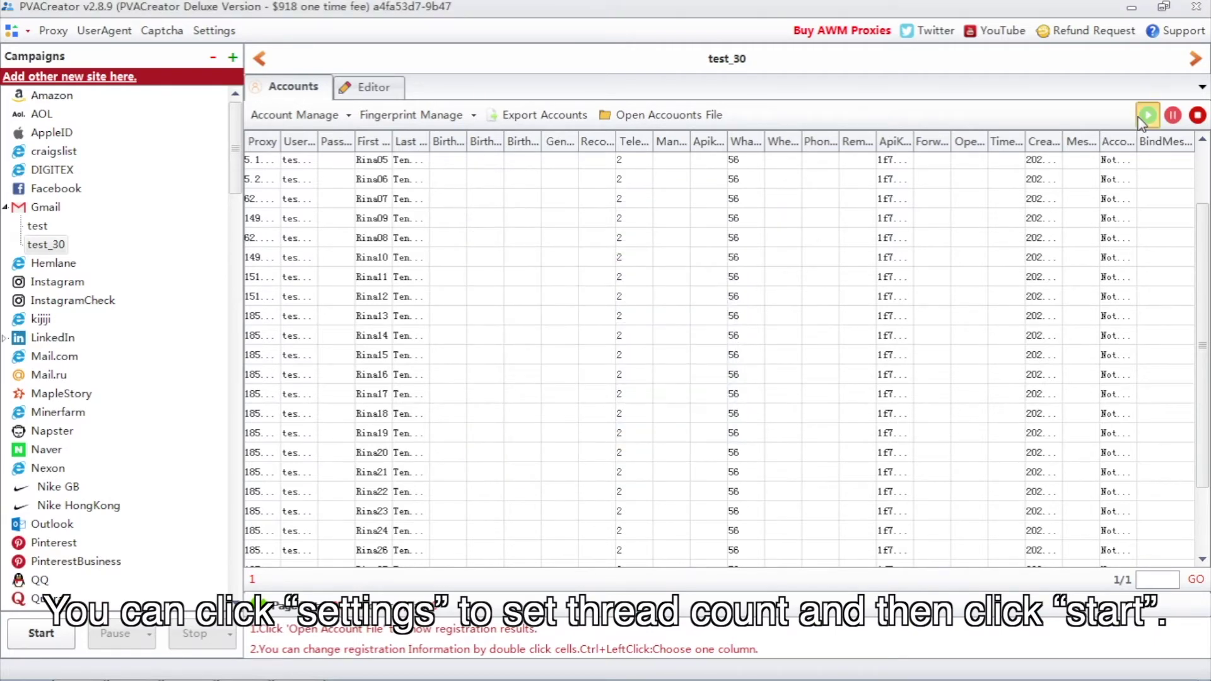
pyautogui.doubleClick(514, 399)
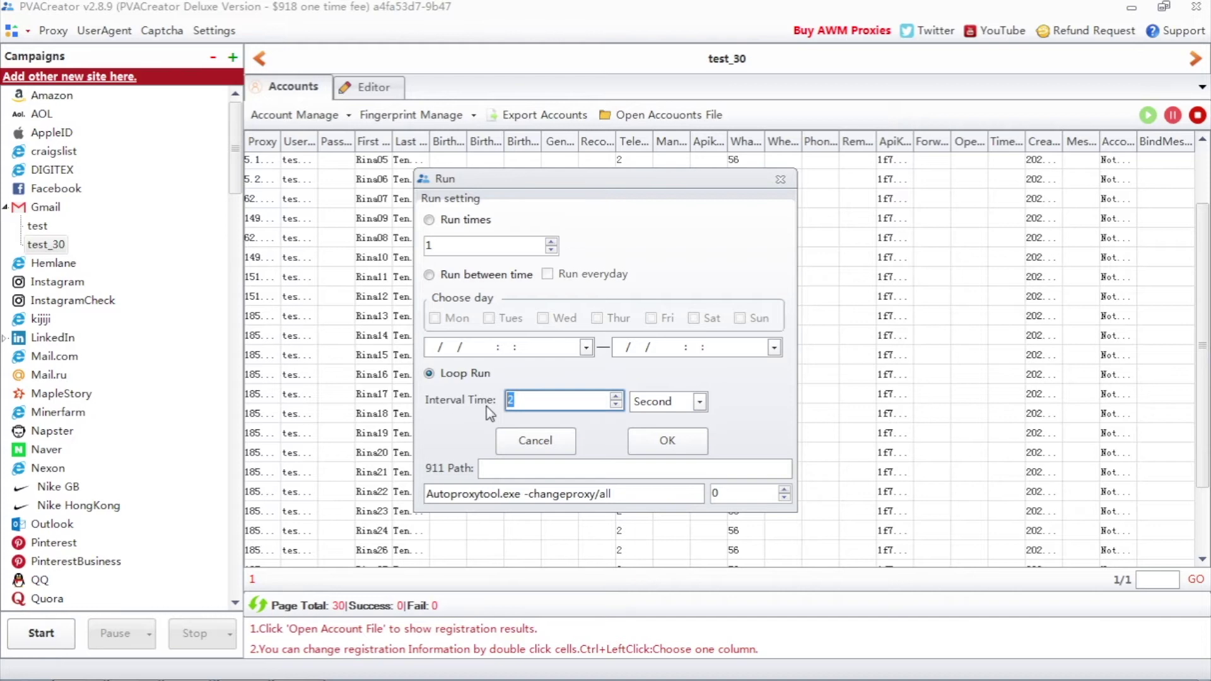
pyautogui.click(682, 441)
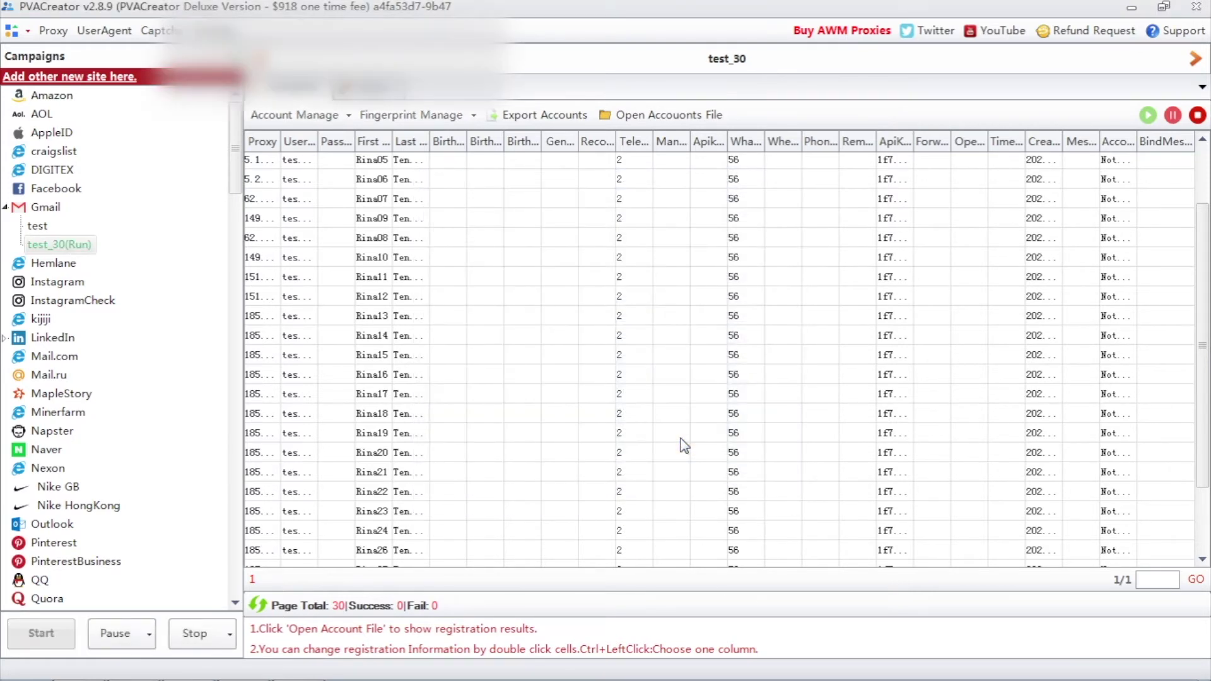